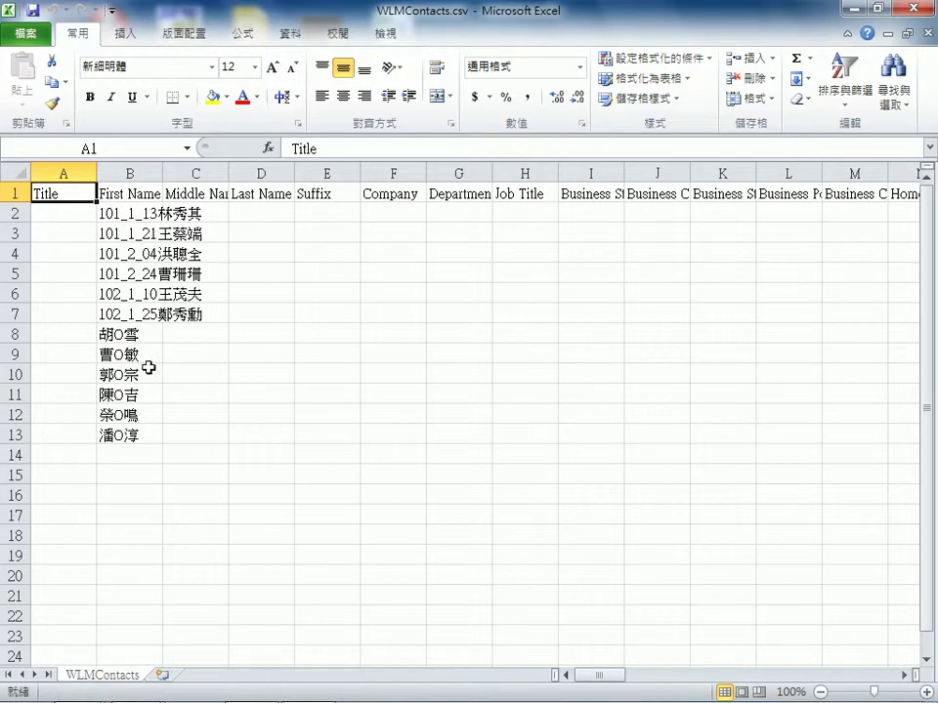
Close the WLMContacts.csv workbook and choose to save its changes
drag(622, 681, 597, 670)
click(35, 39)
click(35, 12)
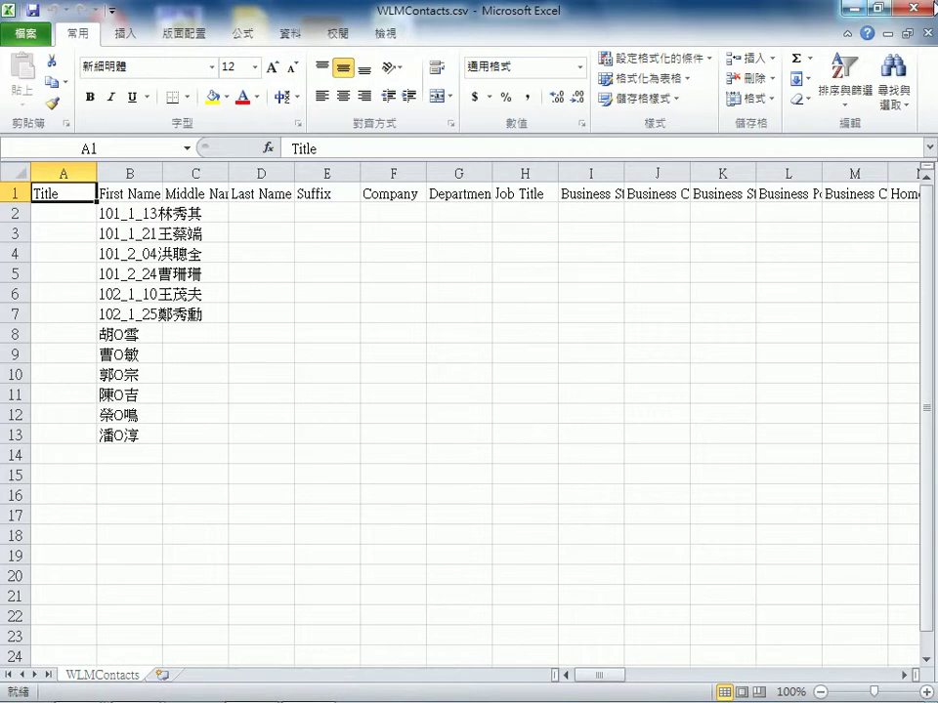
click(919, 11)
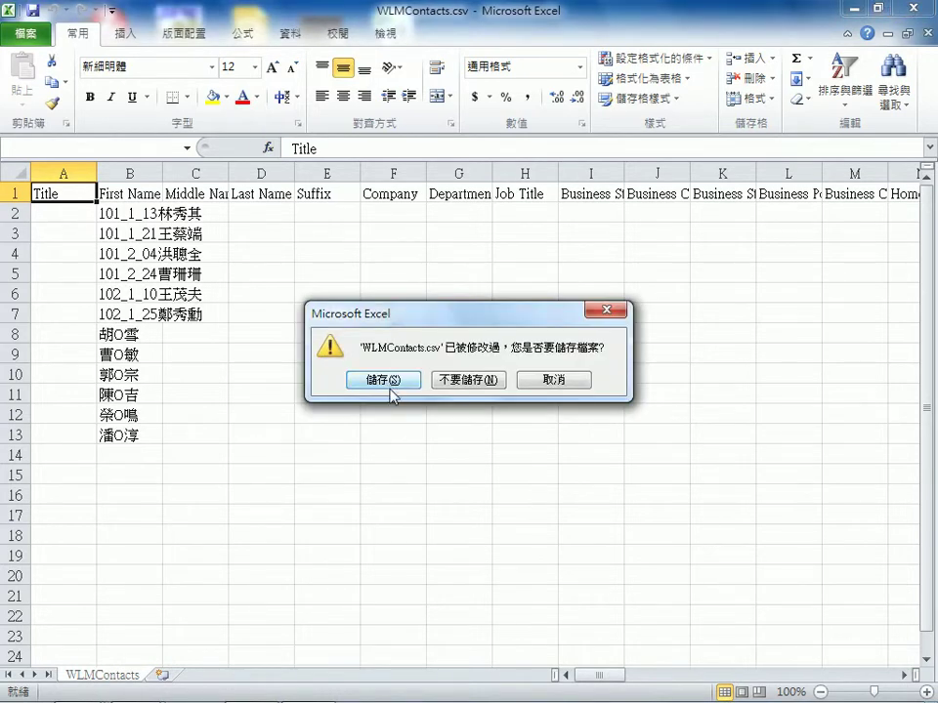
click(383, 379)
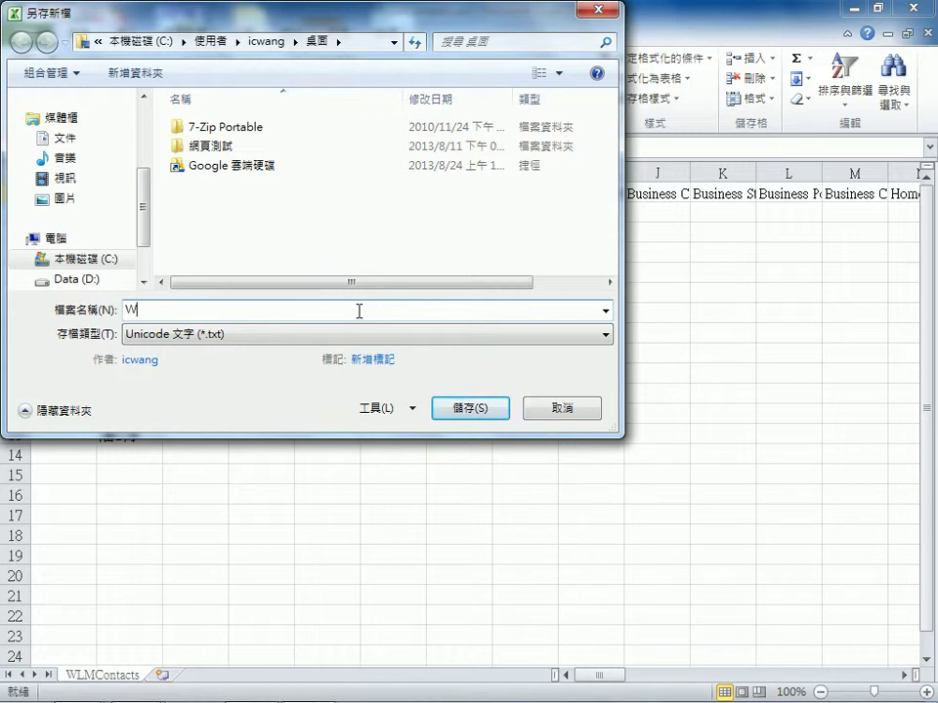
Save the contacts in CSV (comma-delimited) format over WLMContacts.csv on the desktop, keeping the CSV format
click(322, 336)
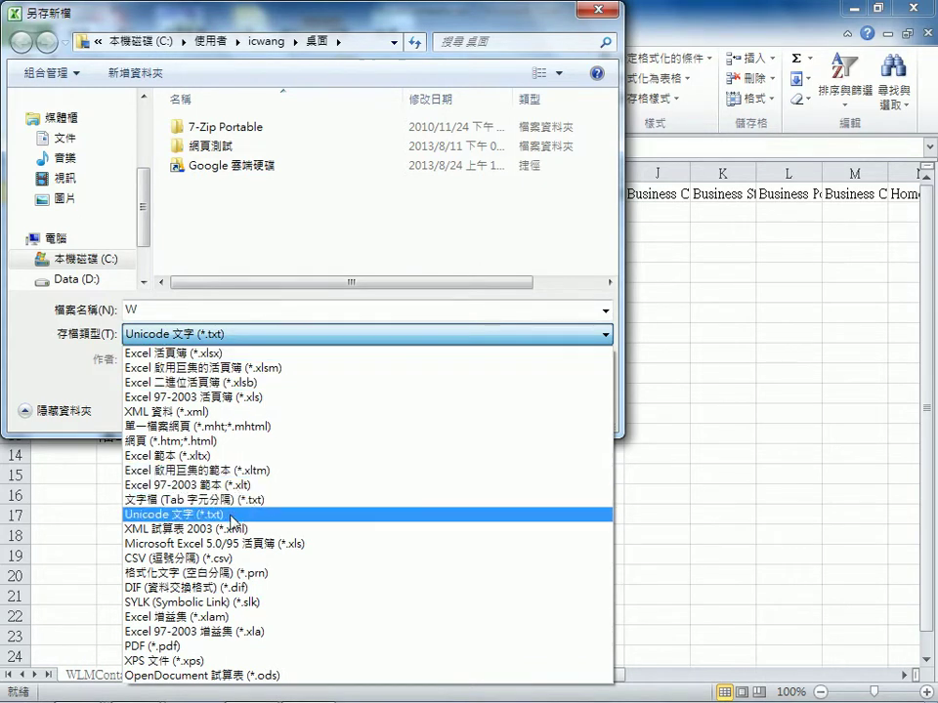
click(240, 559)
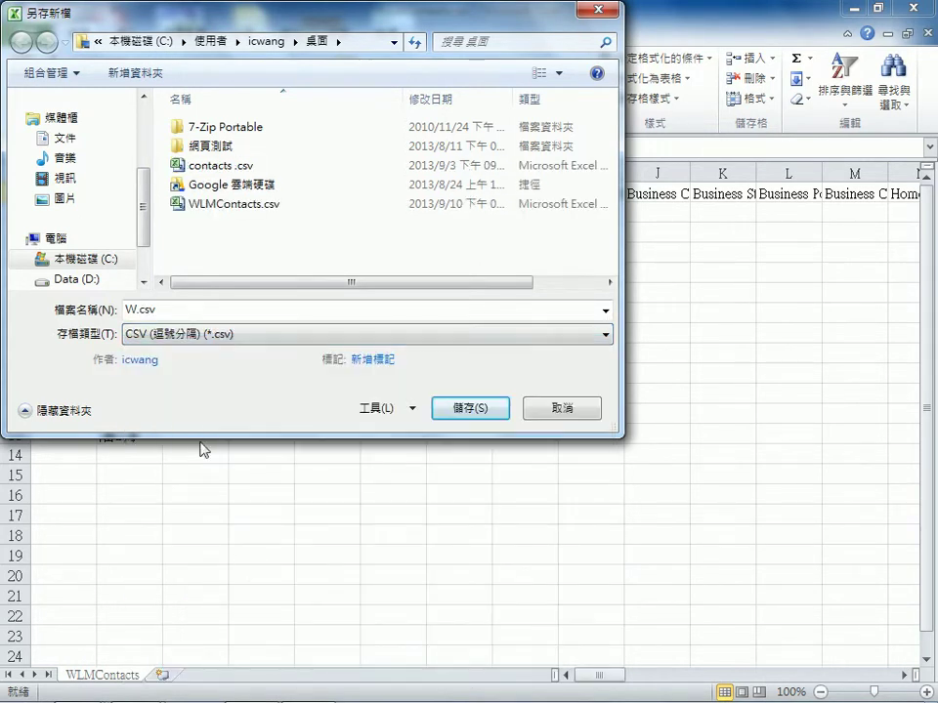
click(243, 207)
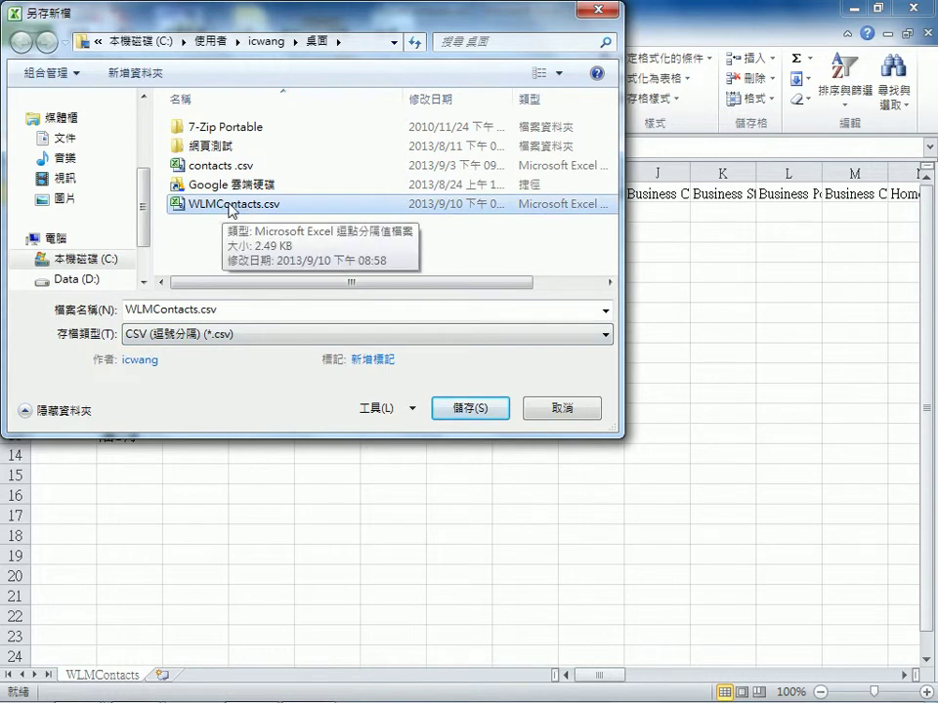
click(471, 407)
click(520, 367)
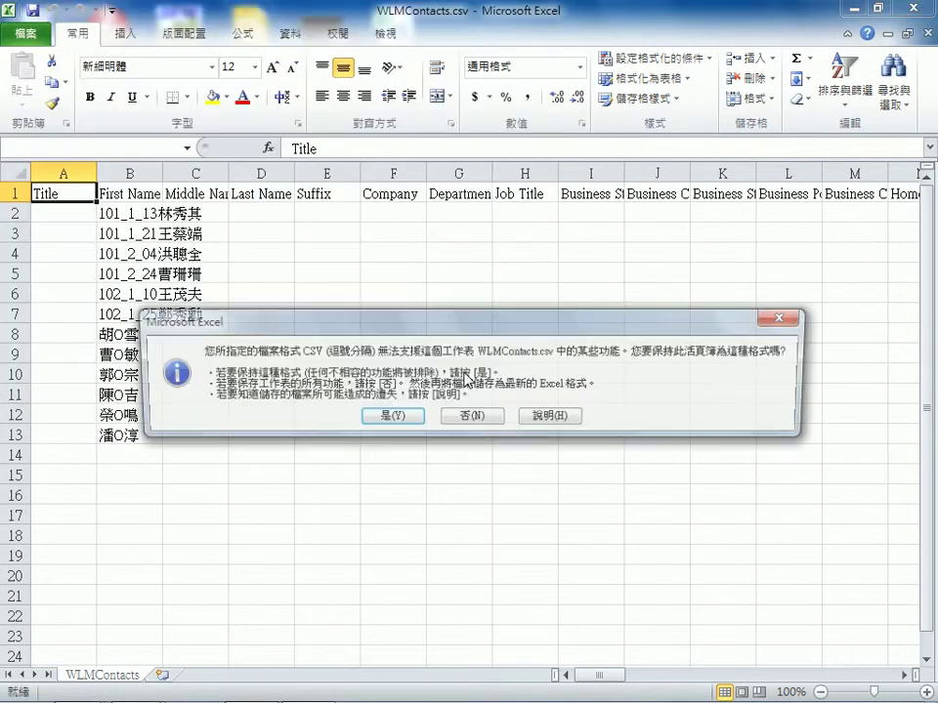
click(391, 418)
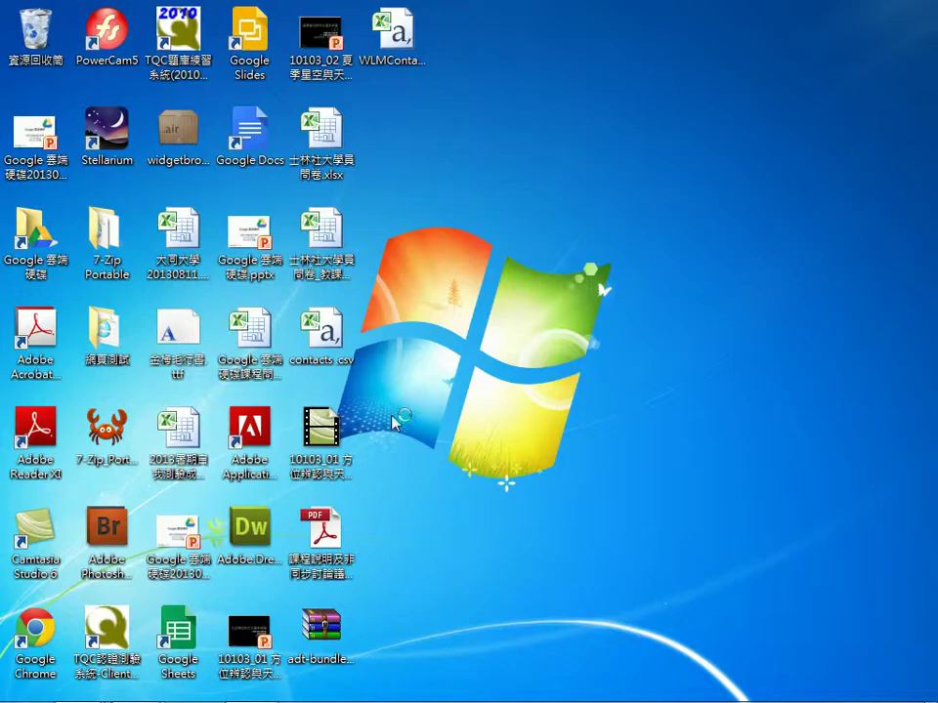
Open WLMContacts.csv from the desktop in Notepad (記事本) without making it the default program for this file type
click(395, 62)
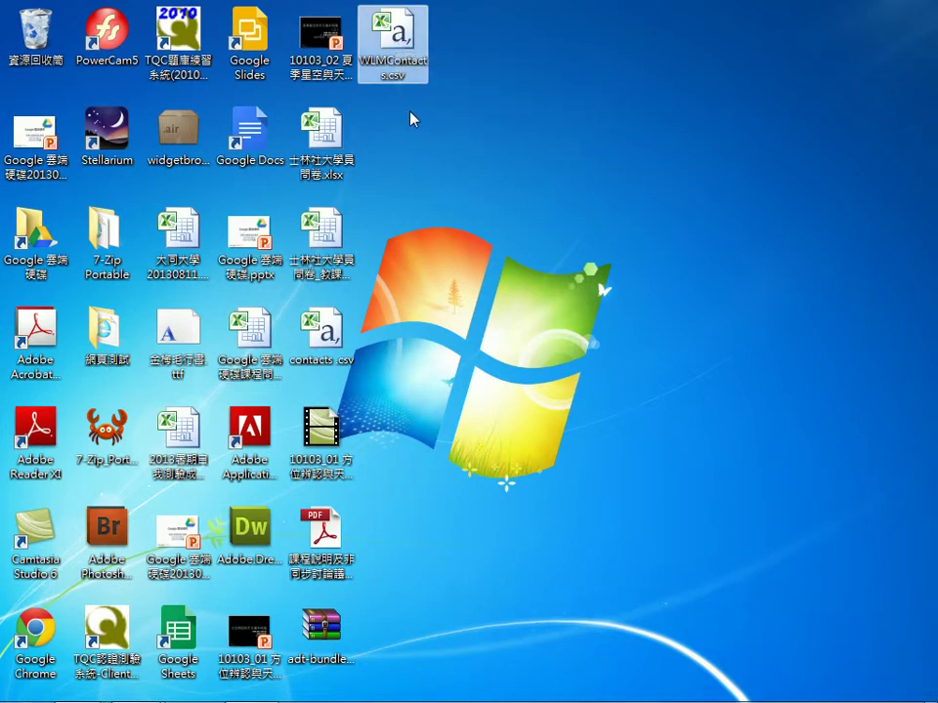
double_click(401, 56)
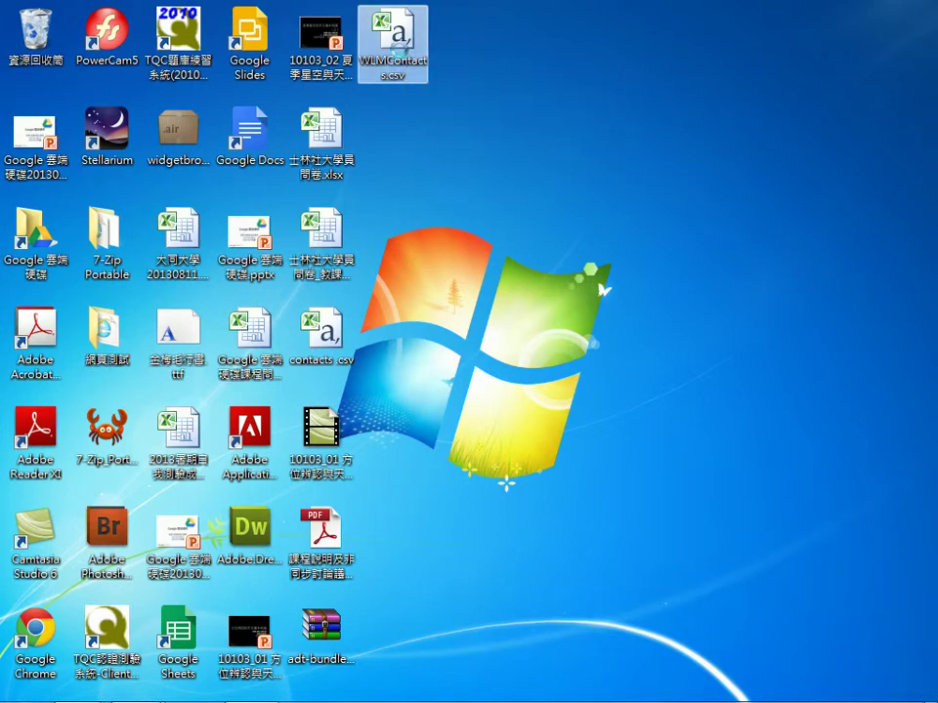
right_click(400, 53)
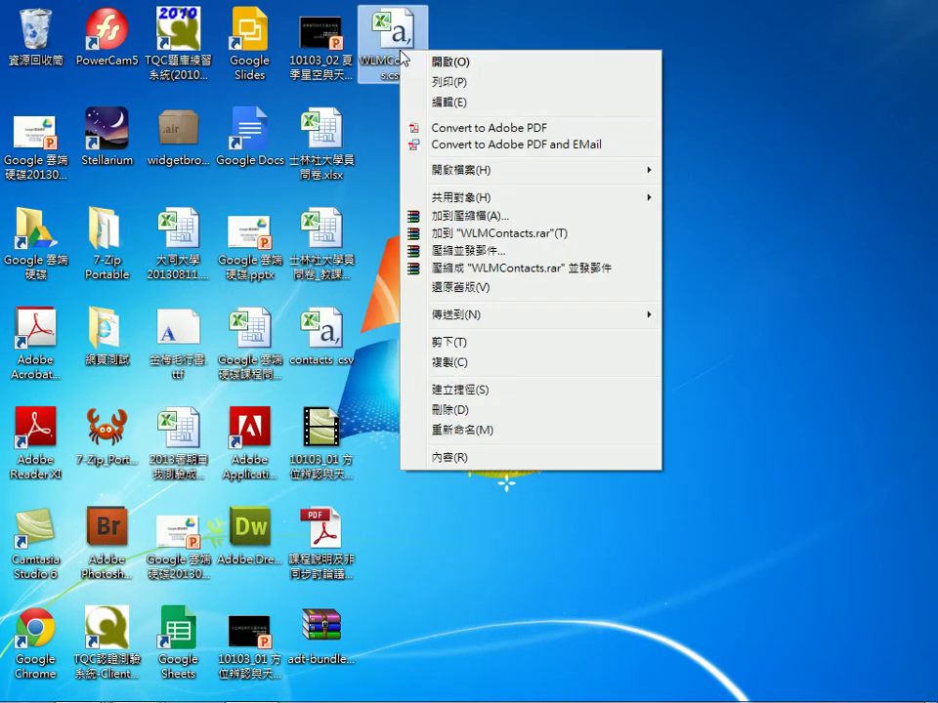
mouse_move(464, 176)
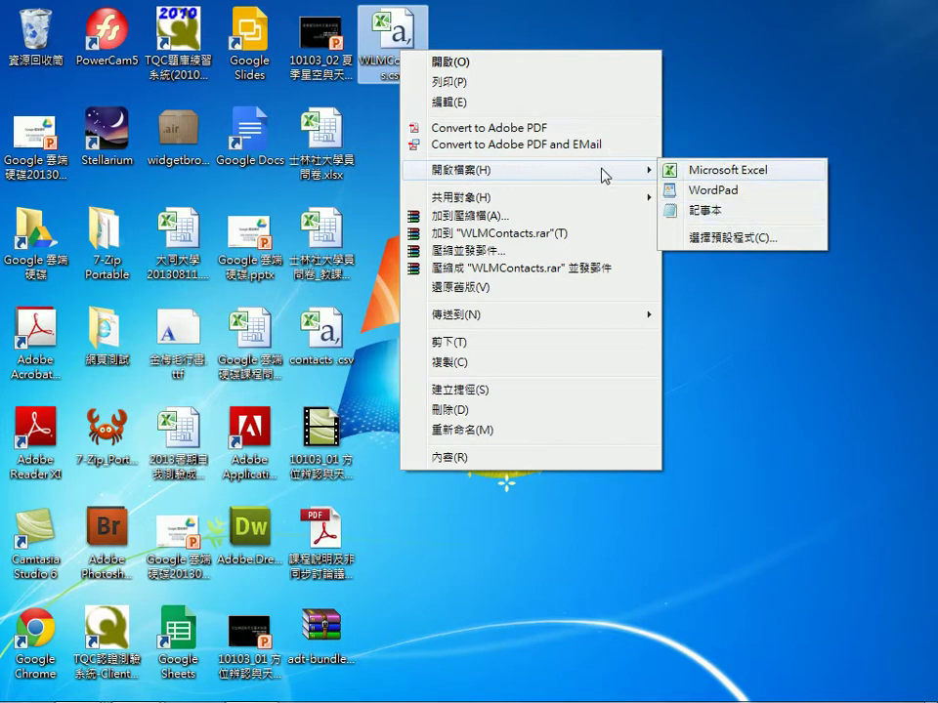
click(732, 238)
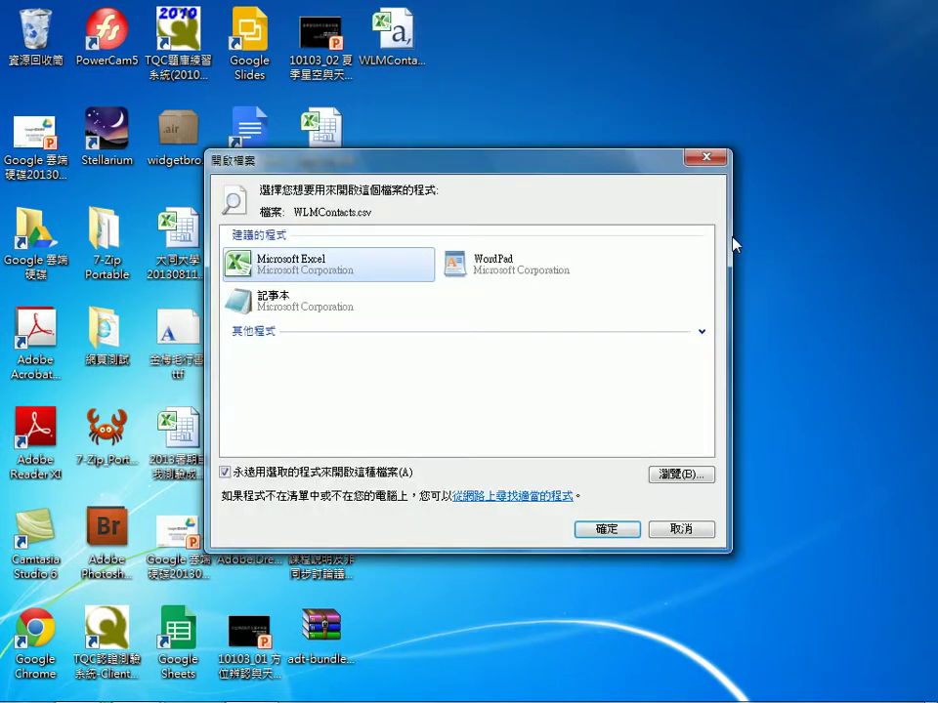
click(293, 309)
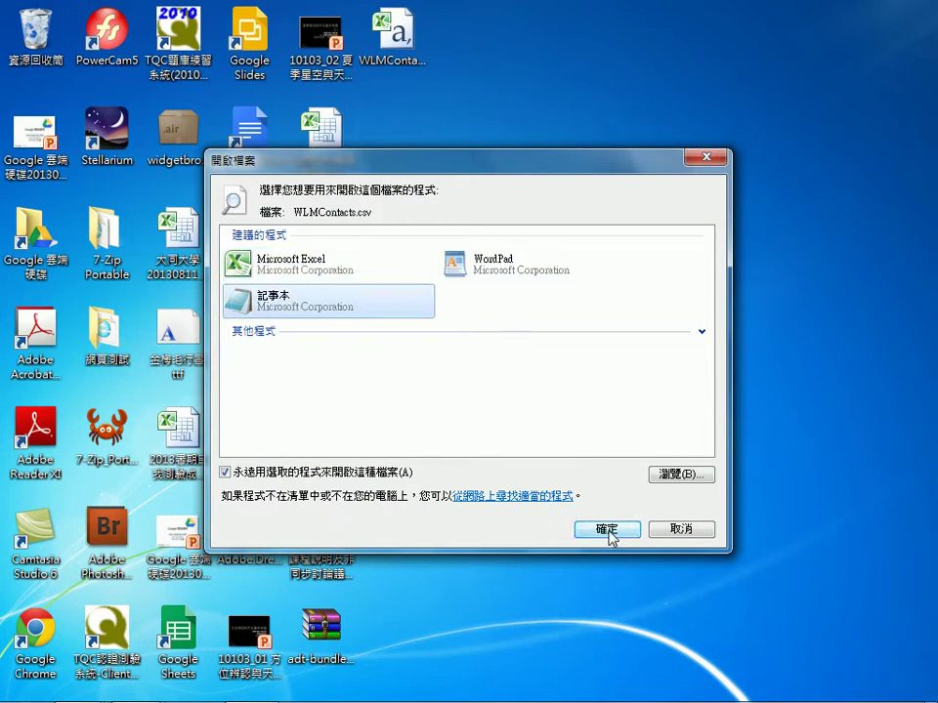
click(227, 473)
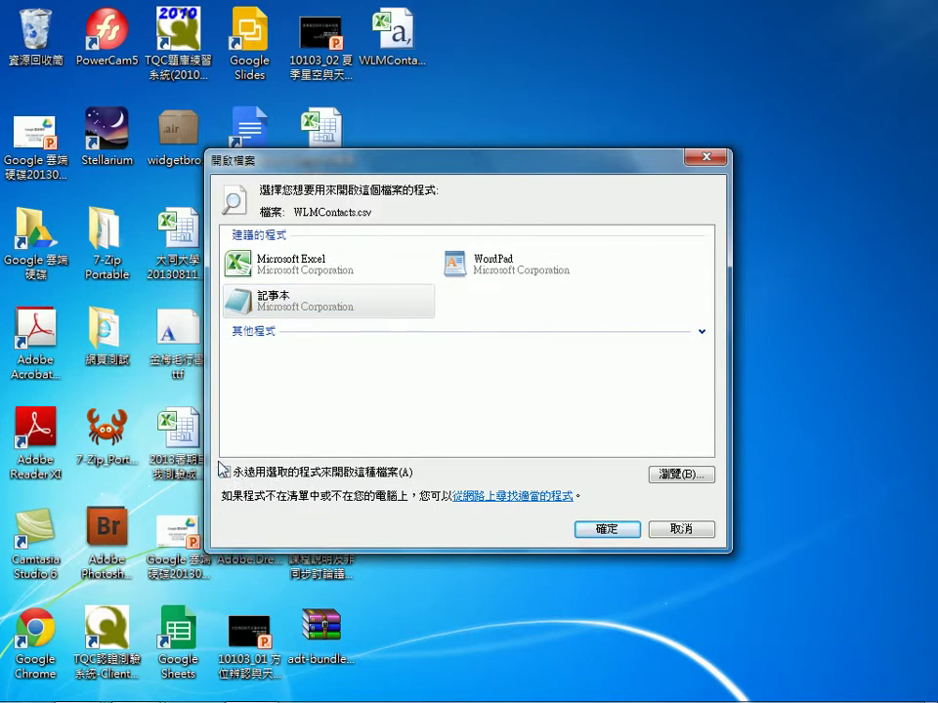
click(616, 529)
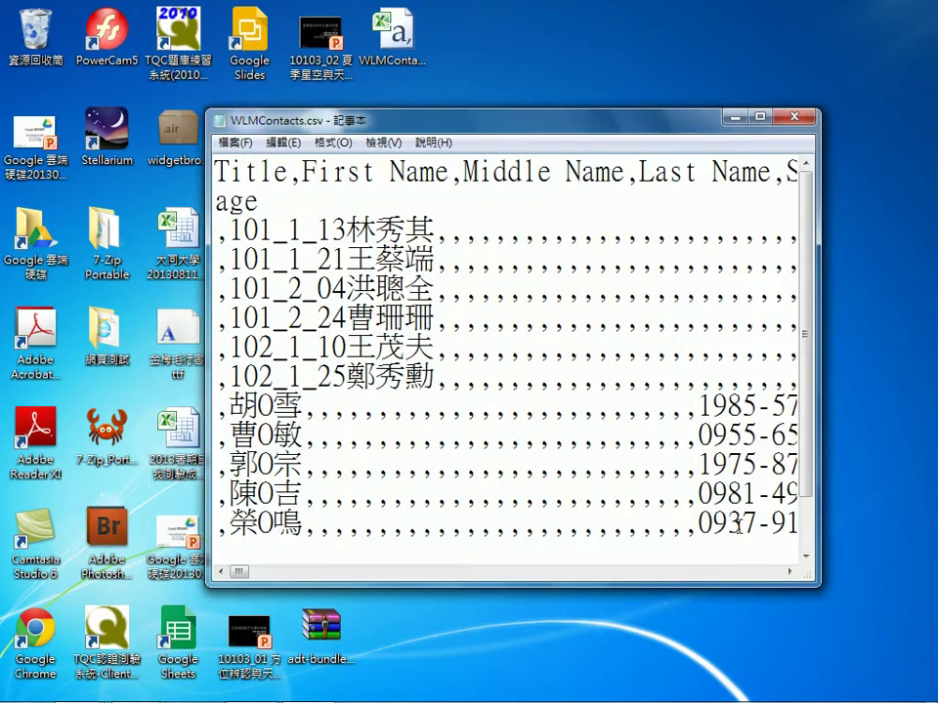
Examine how the Title, First Name and Middle Name headers correspond to the comma-separated values in the first record, and close the file
click(761, 116)
drag(6, 56, 403, 51)
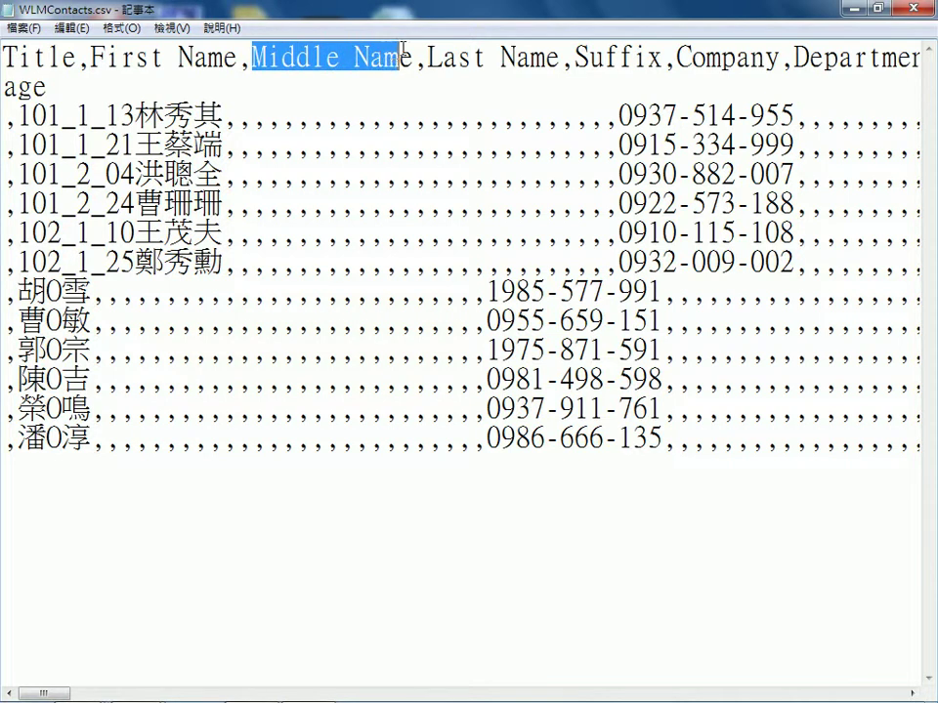
mouse_move(10, 117)
mouse_down()
mouse_move(36, 88)
mouse_move(24, 117)
mouse_move(3, 116)
mouse_up()
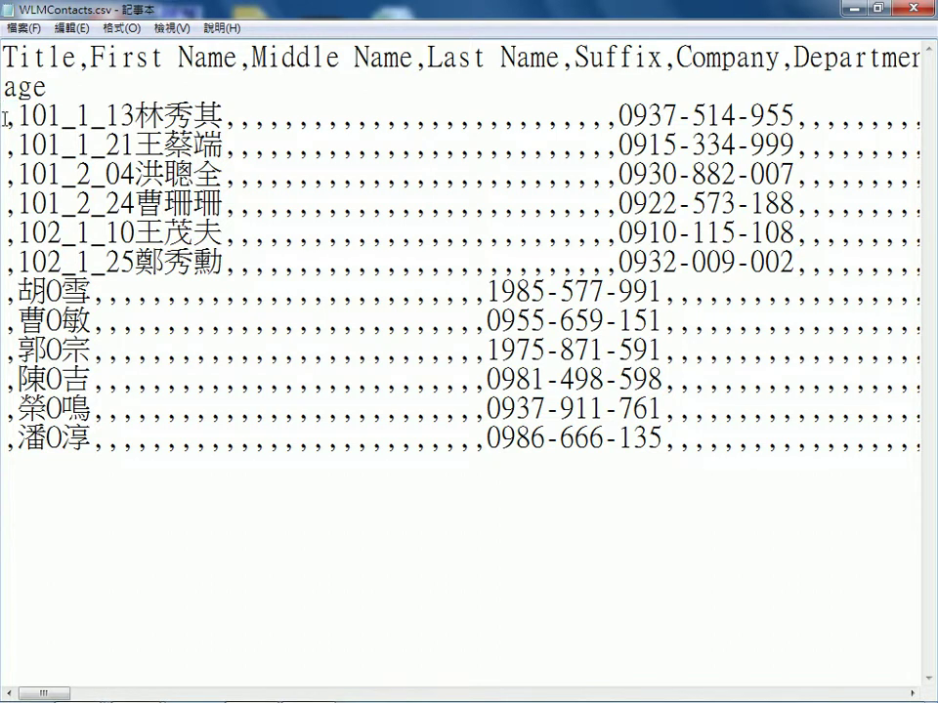
drag(3, 116, 231, 118)
drag(91, 57, 232, 58)
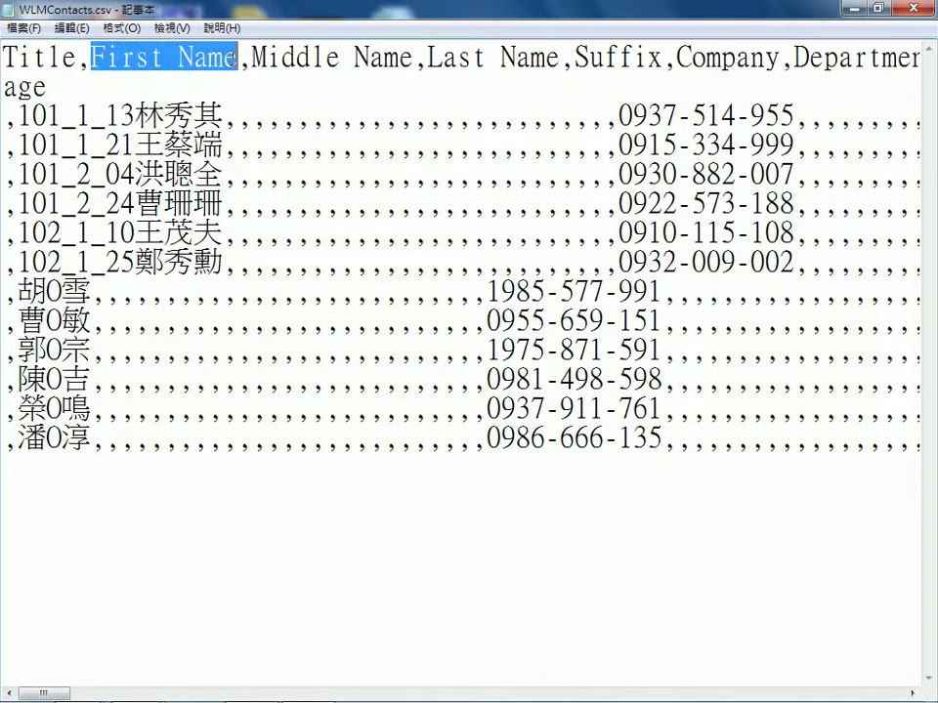
click(234, 118)
drag(231, 120, 241, 120)
click(237, 120)
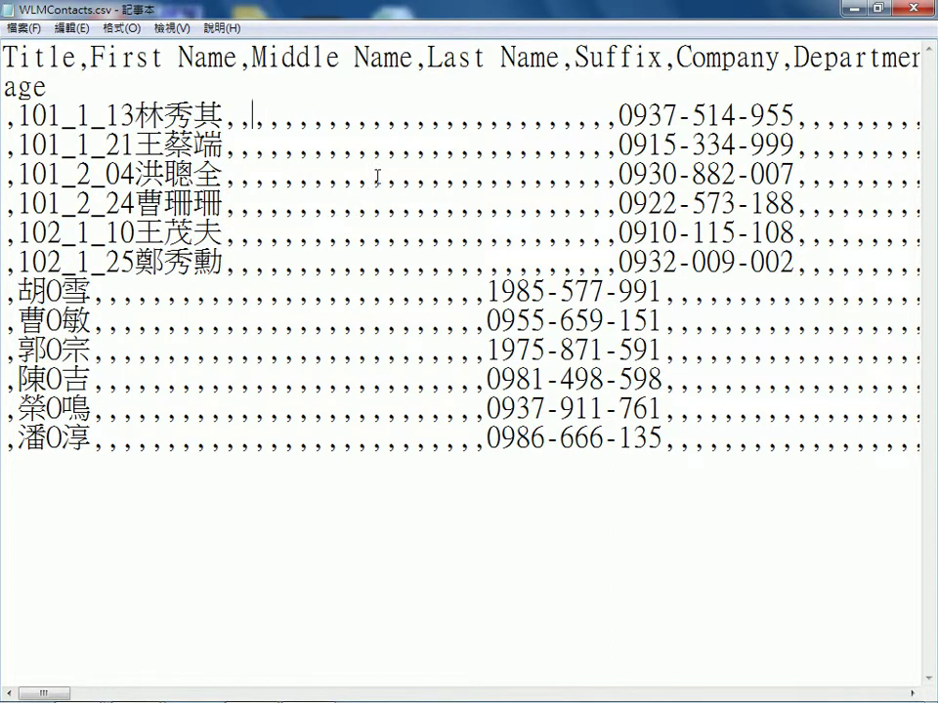
click(23, 29)
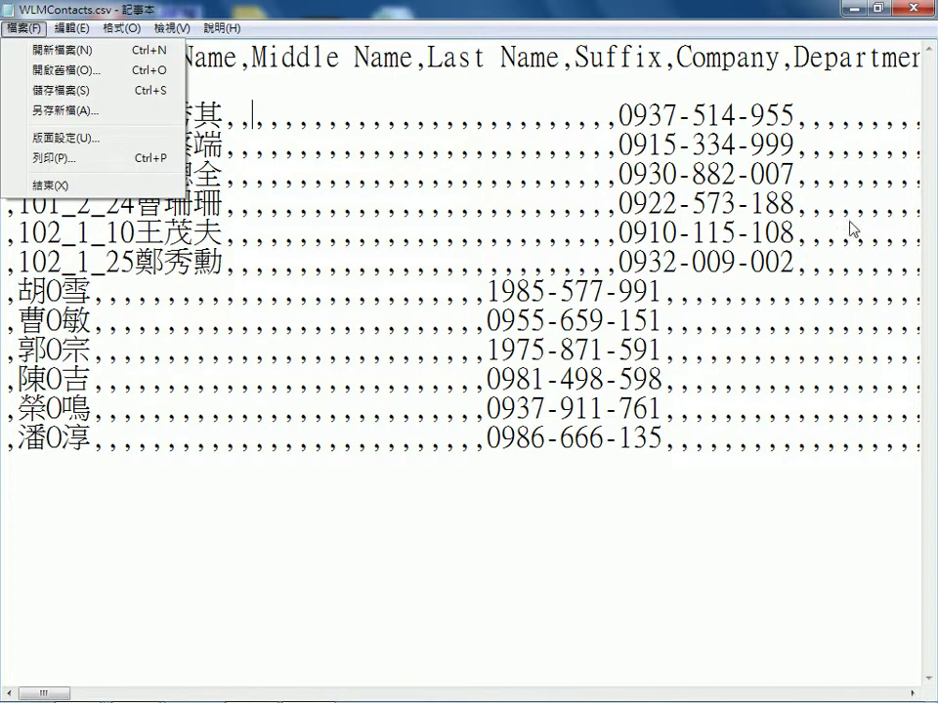
click(915, 9)
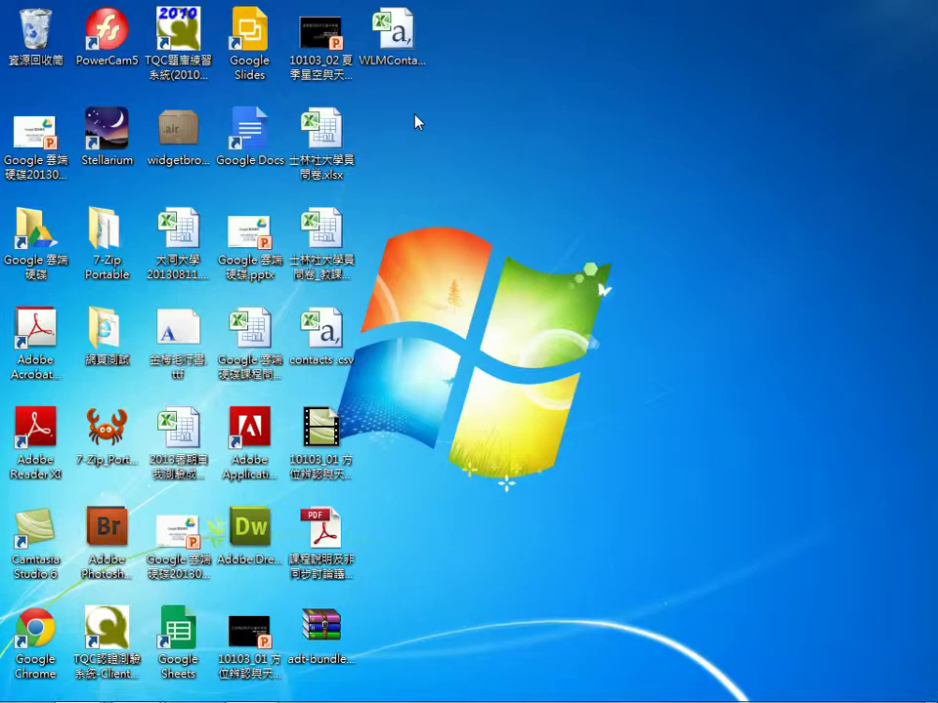
Reopen WLMContacts.csv from the desktop in Notepad (記事本)
right_click(407, 44)
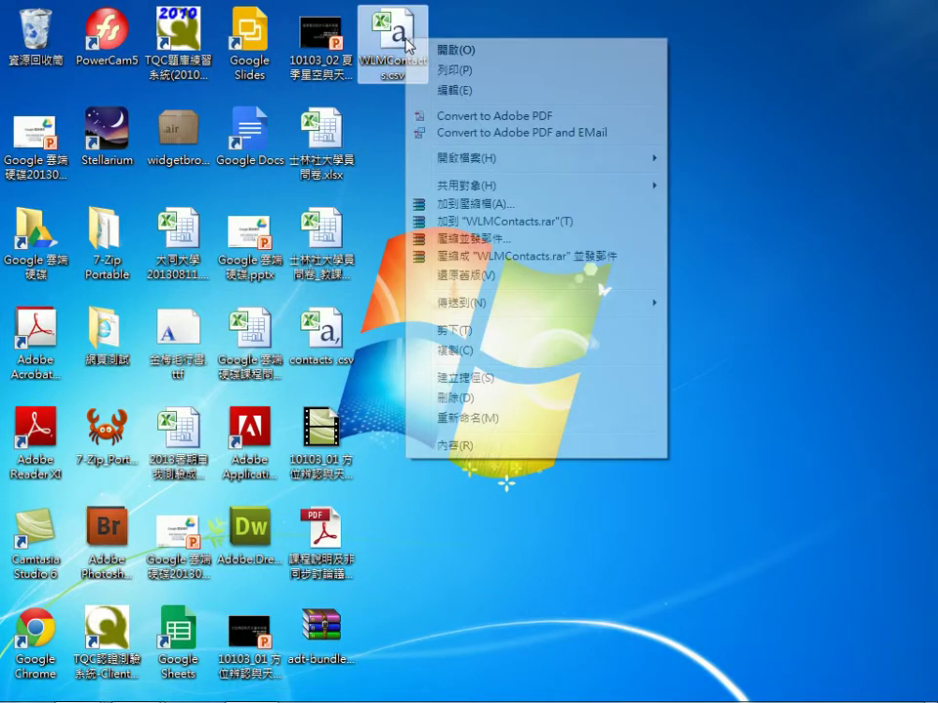
mouse_move(517, 162)
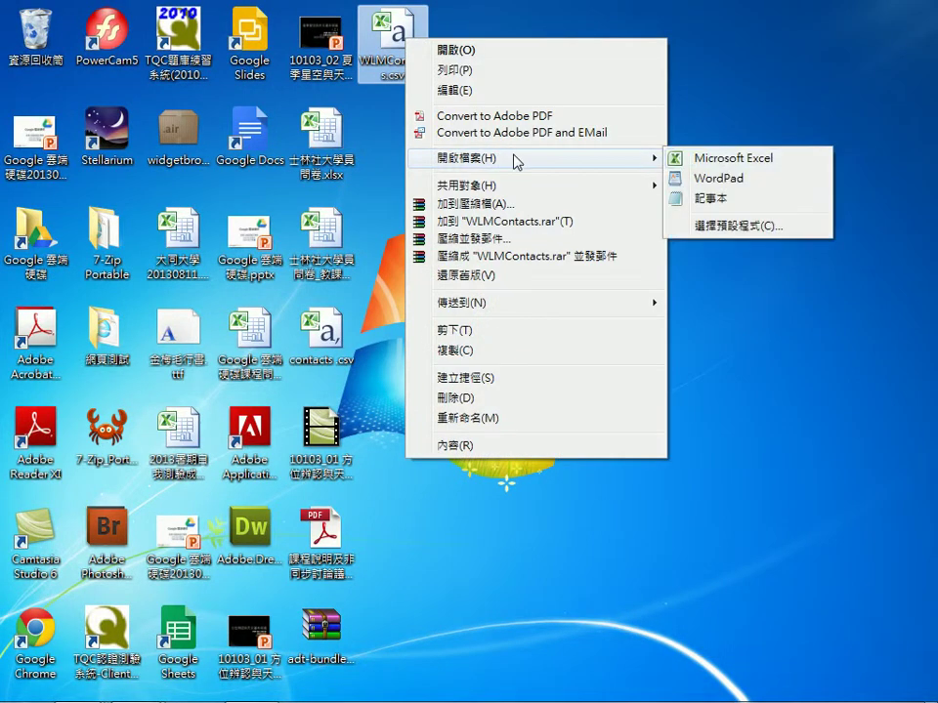
click(725, 203)
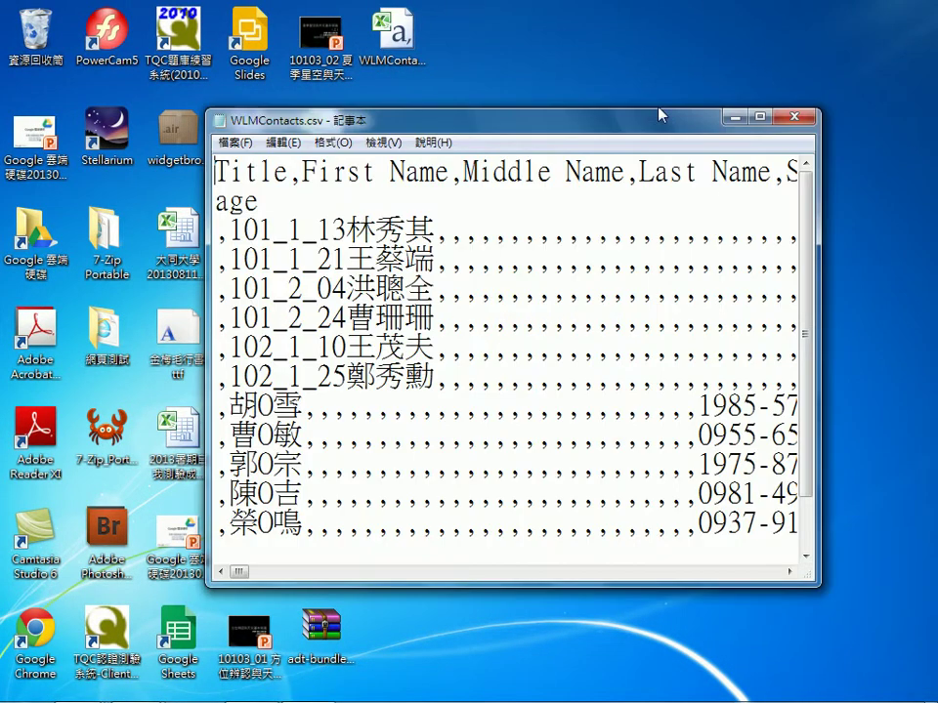
Save the file as WLMContacts.csv with UTF-8 encoding, replacing the existing desktop copy, and close Notepad
click(244, 150)
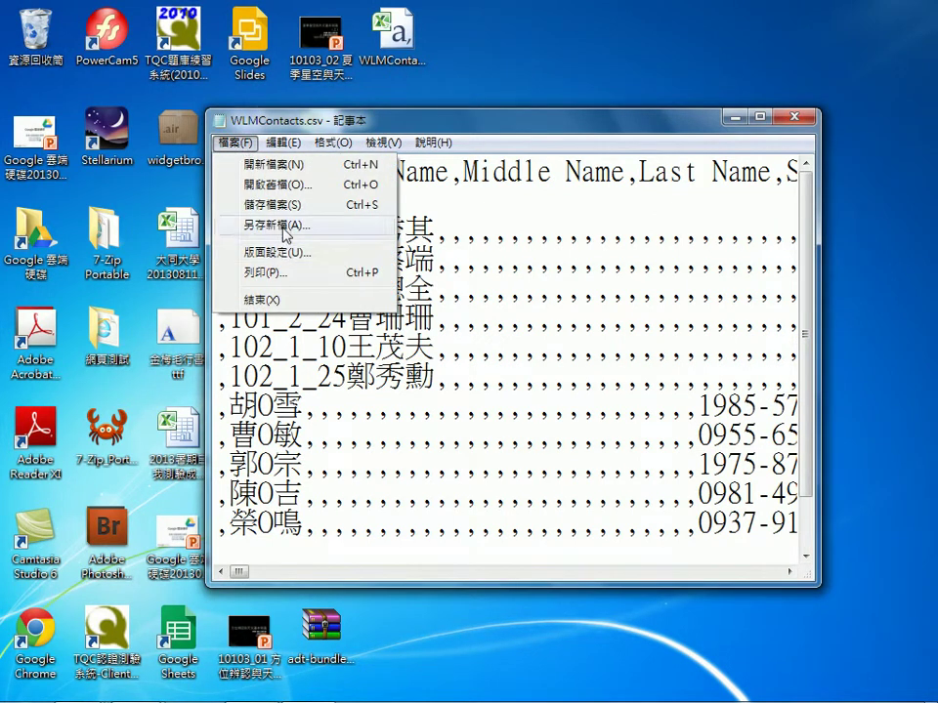
click(283, 233)
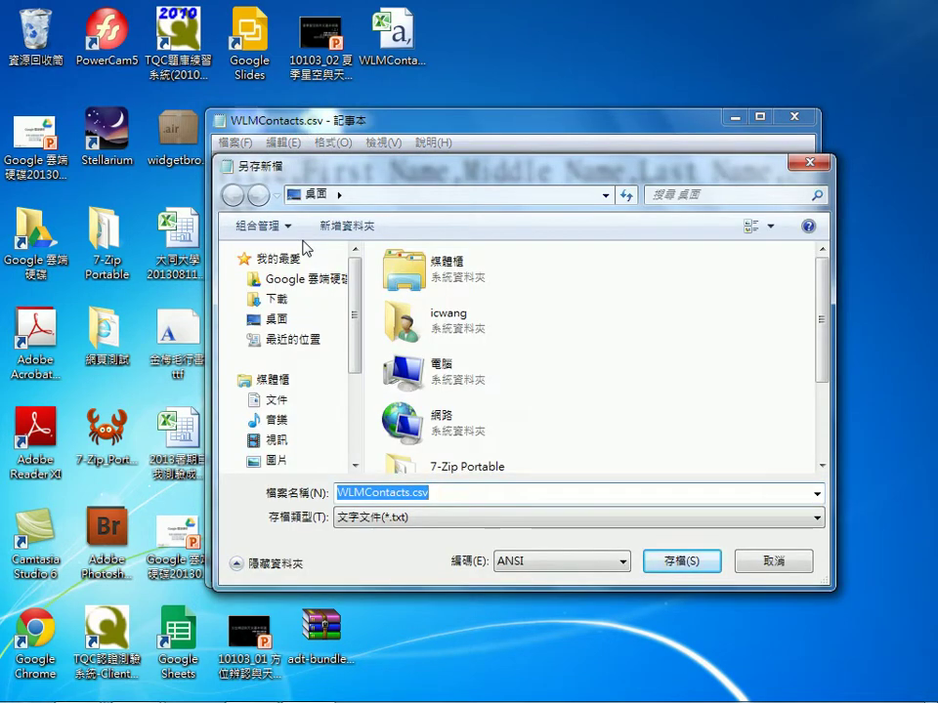
drag(335, 156, 250, 57)
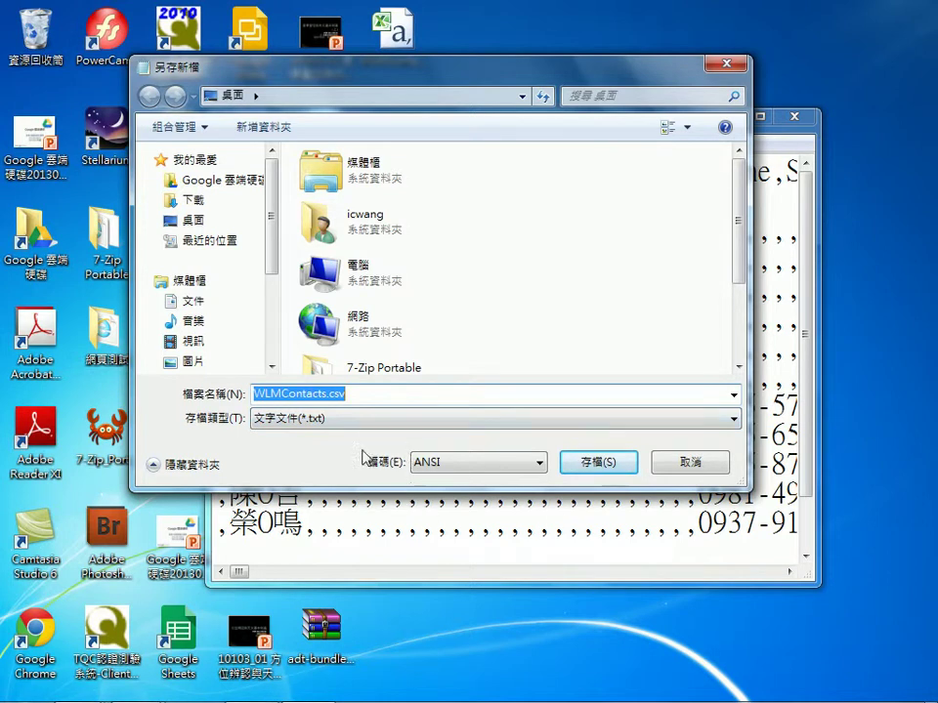
click(445, 473)
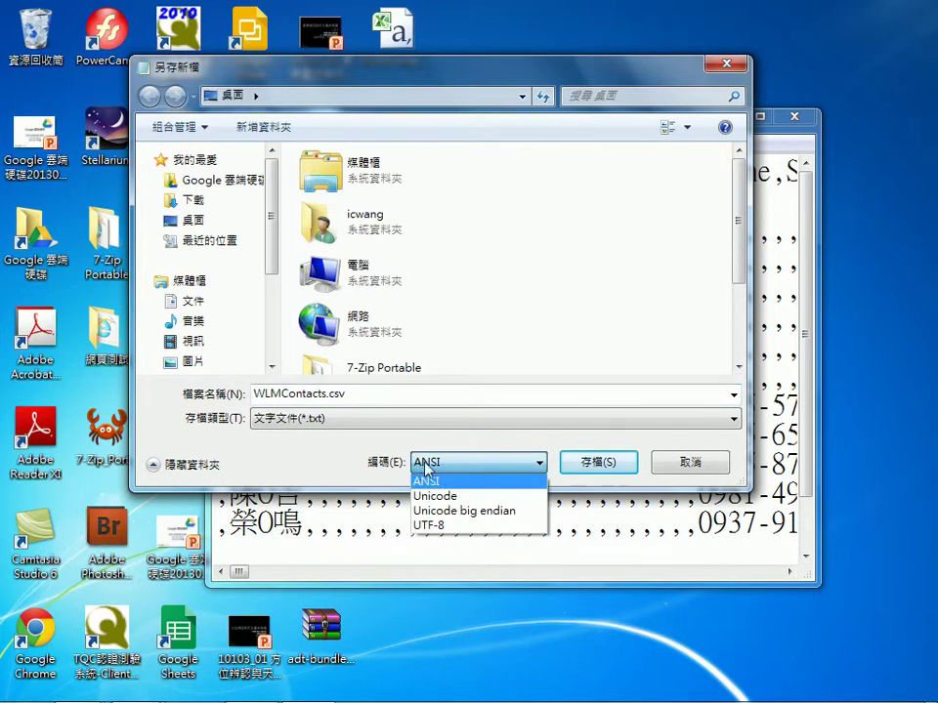
click(437, 527)
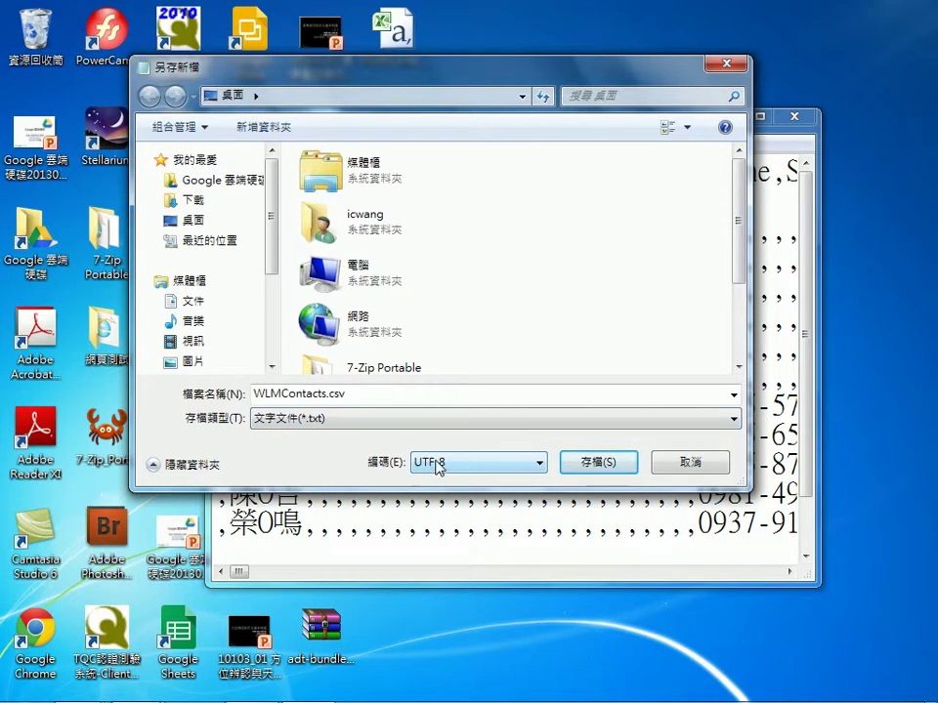
click(587, 466)
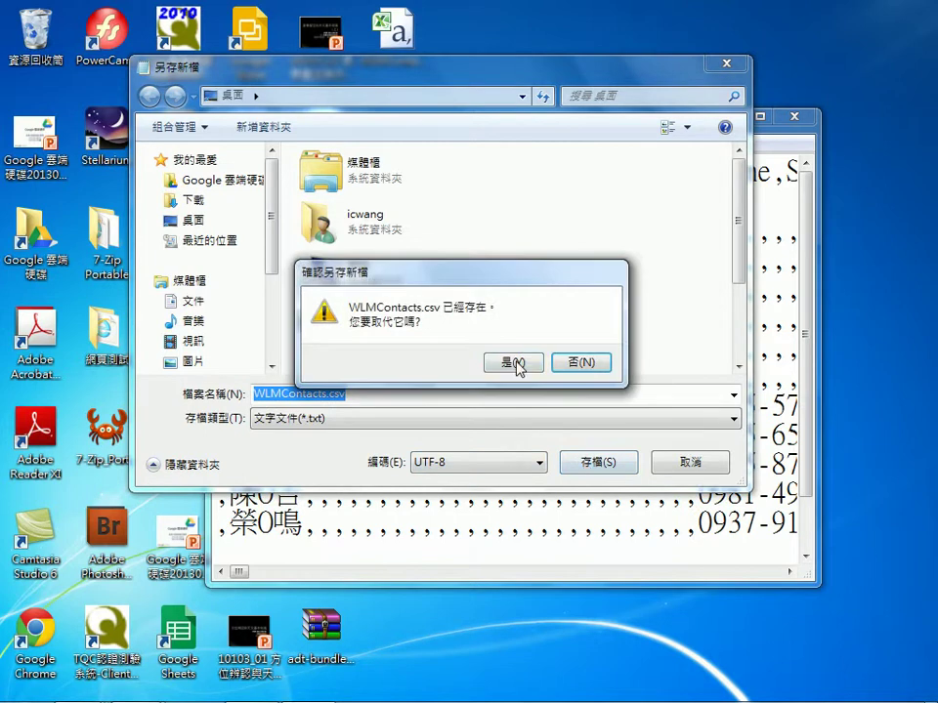
click(515, 363)
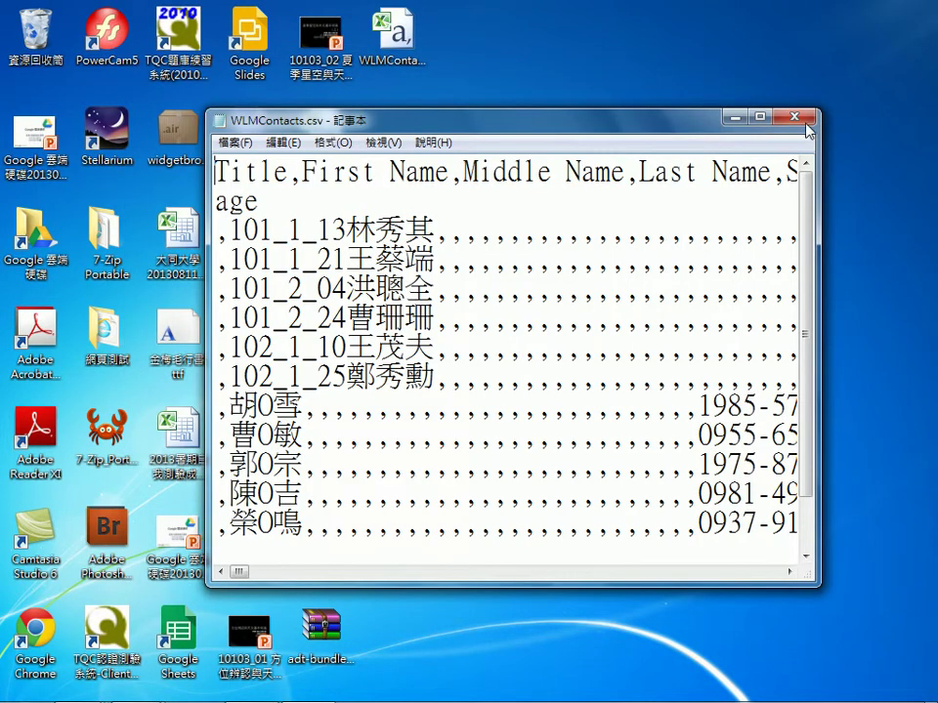
click(795, 117)
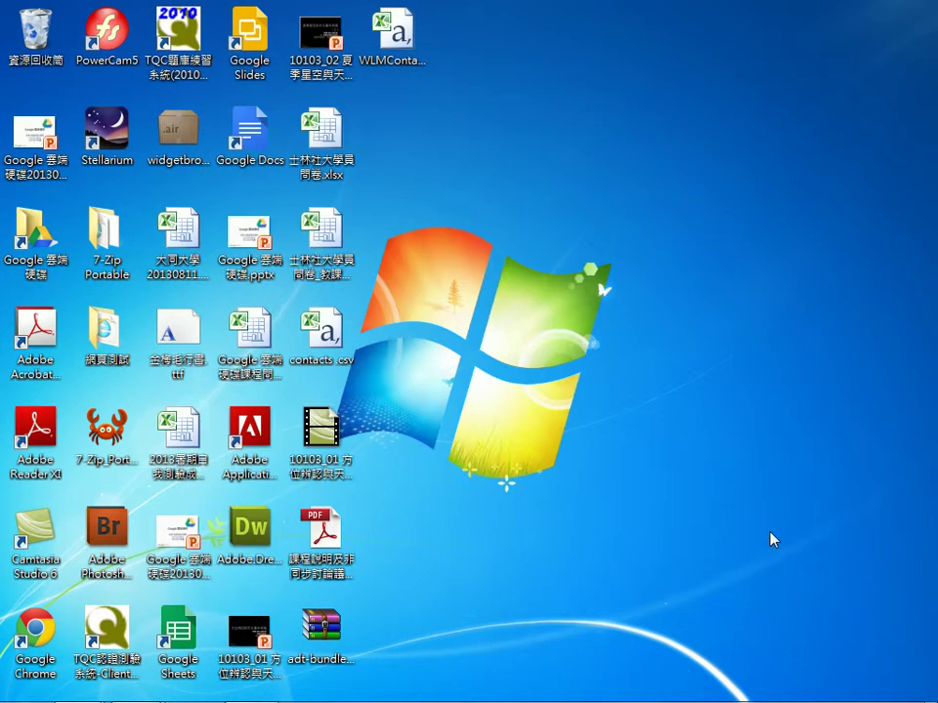
Switch to the online contacts page in Internet Explorer and start importing contacts from a file (從檔案匯入)
mouse_move(360, 700)
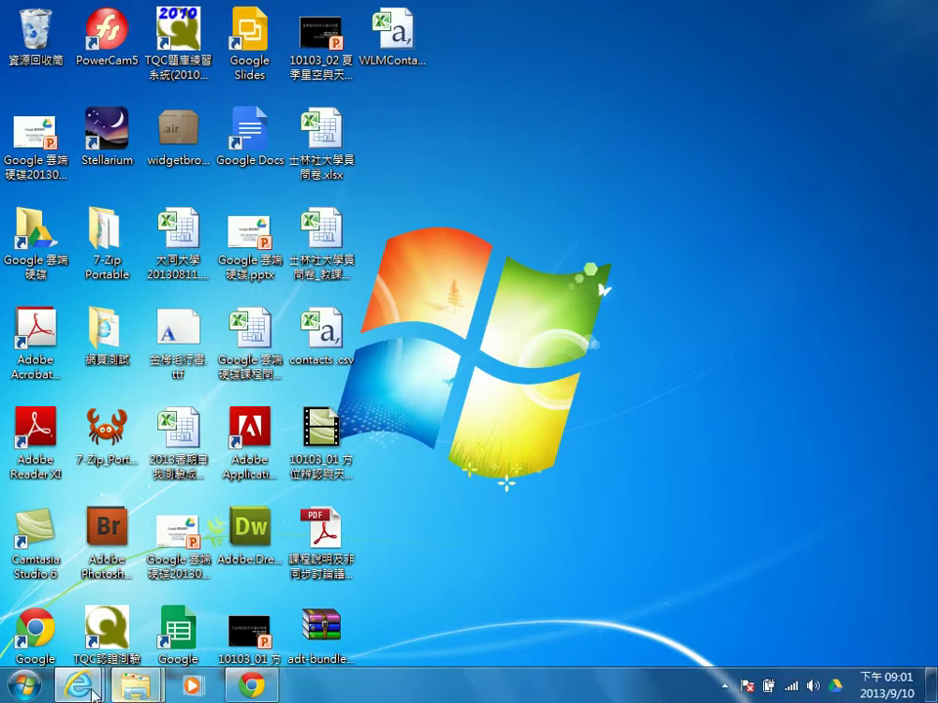
mouse_move(94, 693)
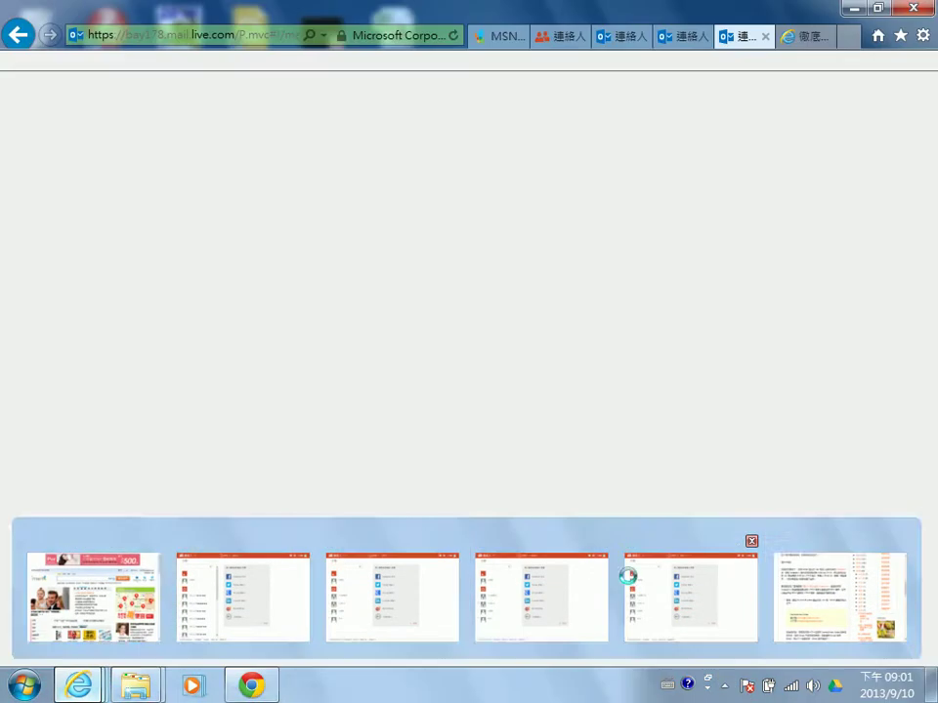
click(628, 572)
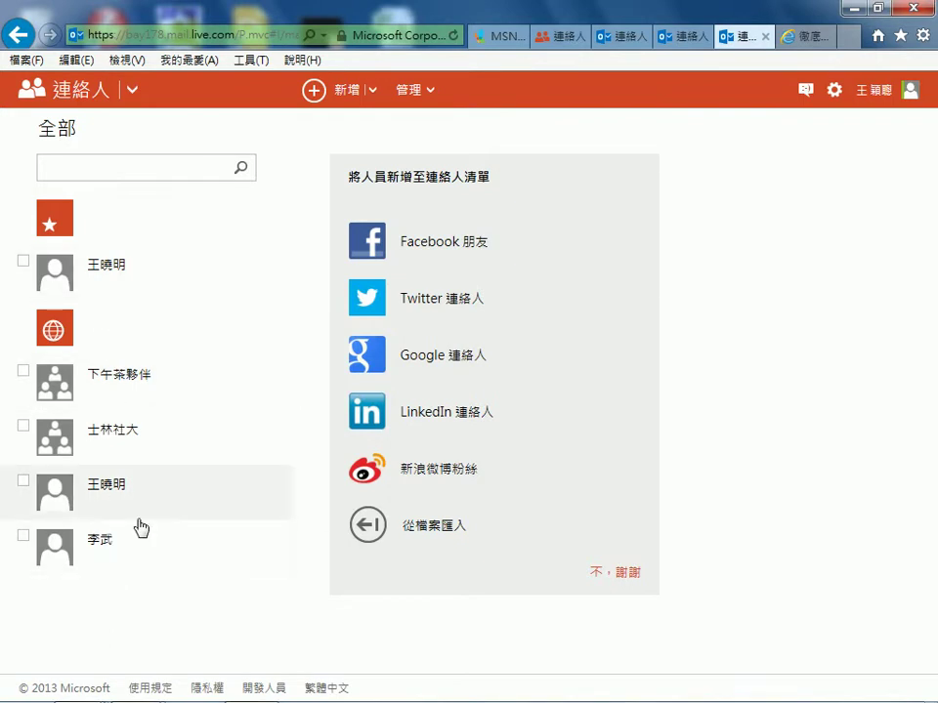
click(435, 527)
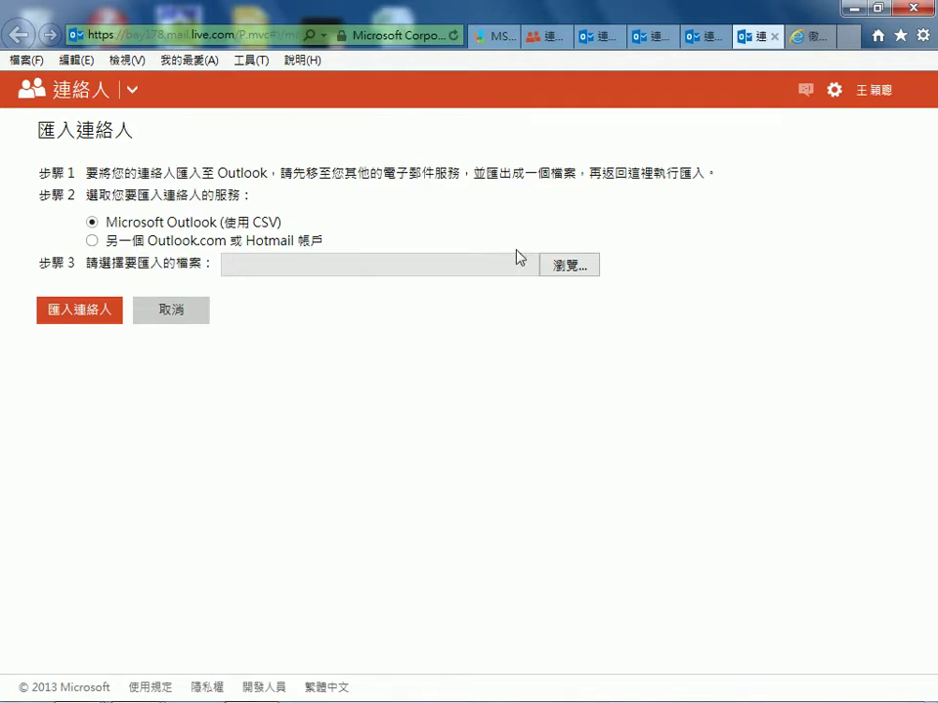
Choose WLMContacts.csv from the desktop as the import file and import its contacts with the Microsoft Outlook (使用 CSV) option
click(586, 270)
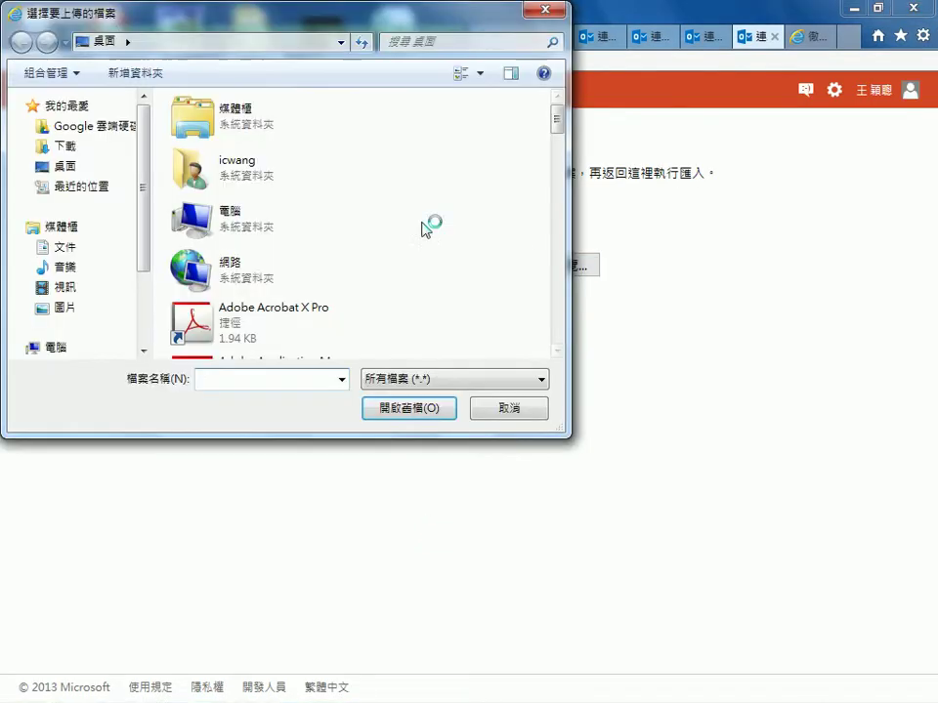
click(556, 306)
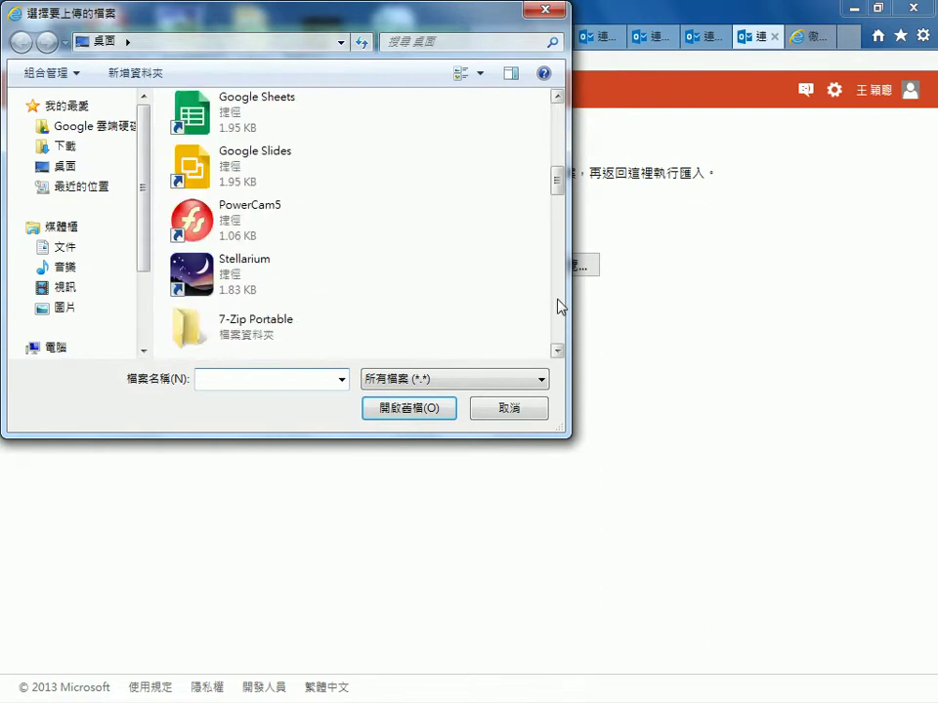
scroll(561, 304, down, 5)
scroll(560, 303, down, 5)
scroll(559, 288, down, 5)
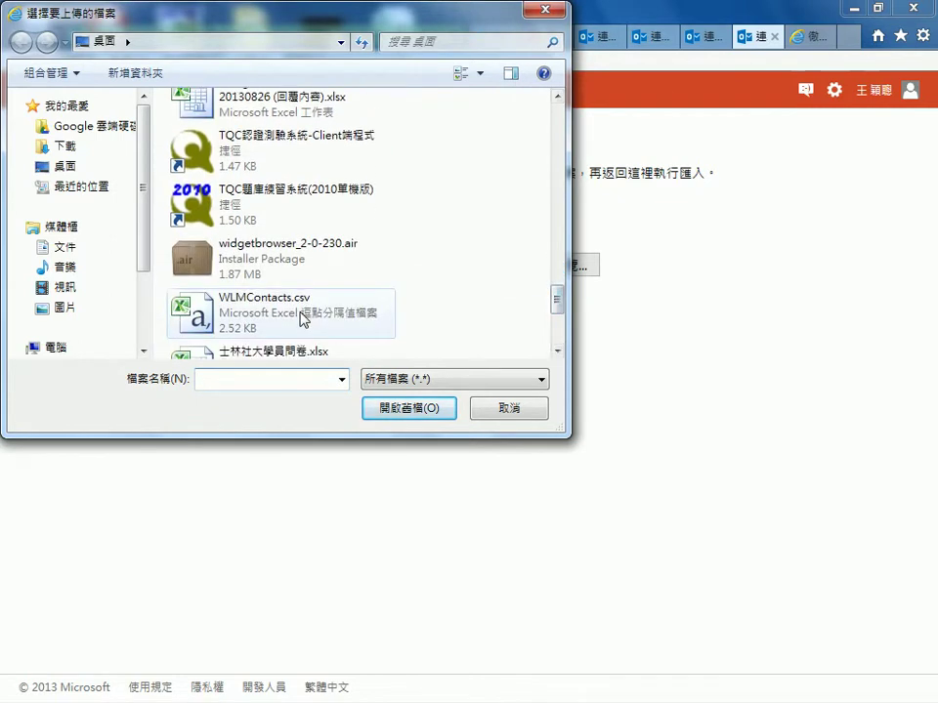
click(303, 319)
click(403, 410)
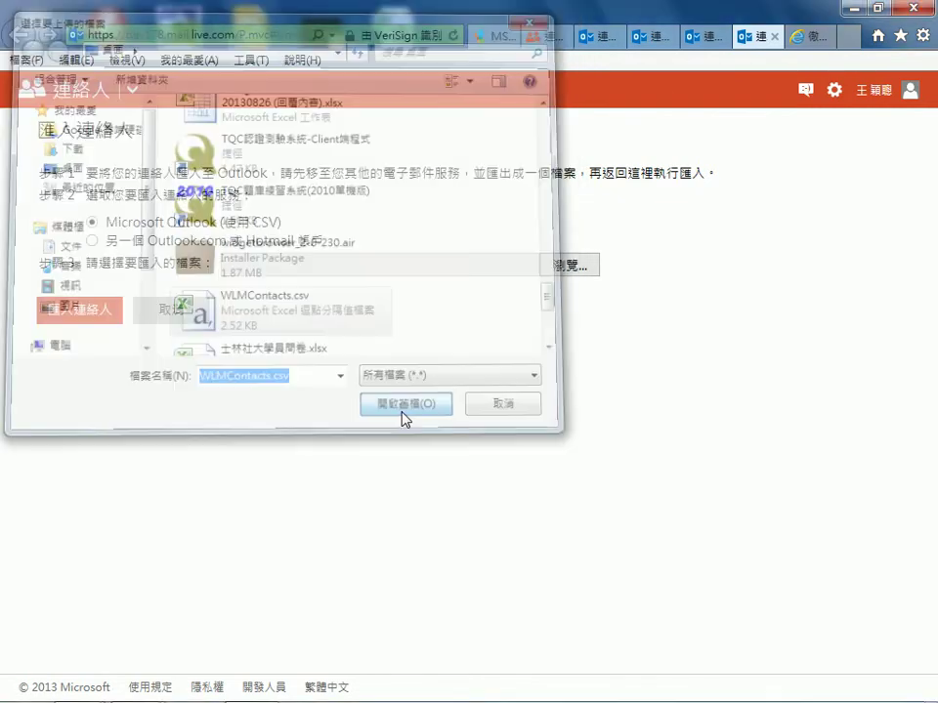
click(98, 314)
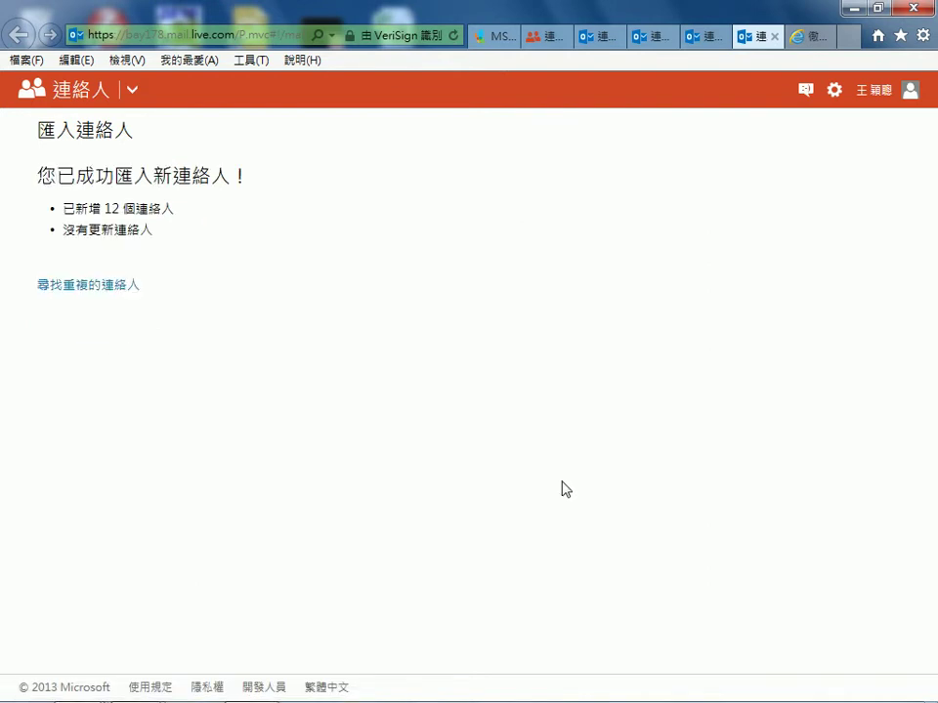
Return to the full contact list and look through the imported entries
click(77, 93)
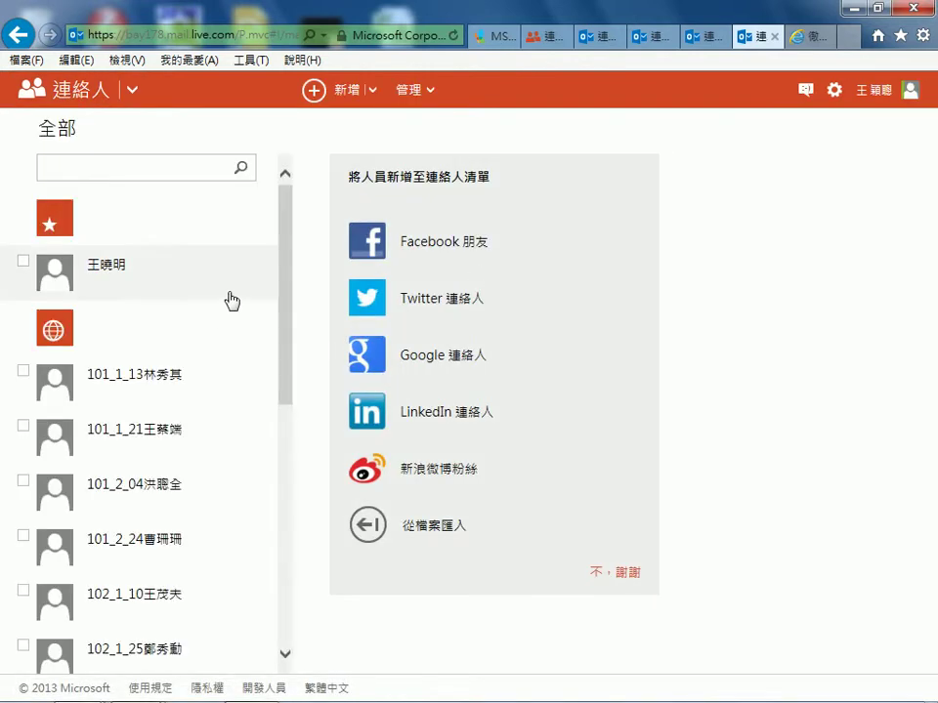
scroll(231, 302, down, 2)
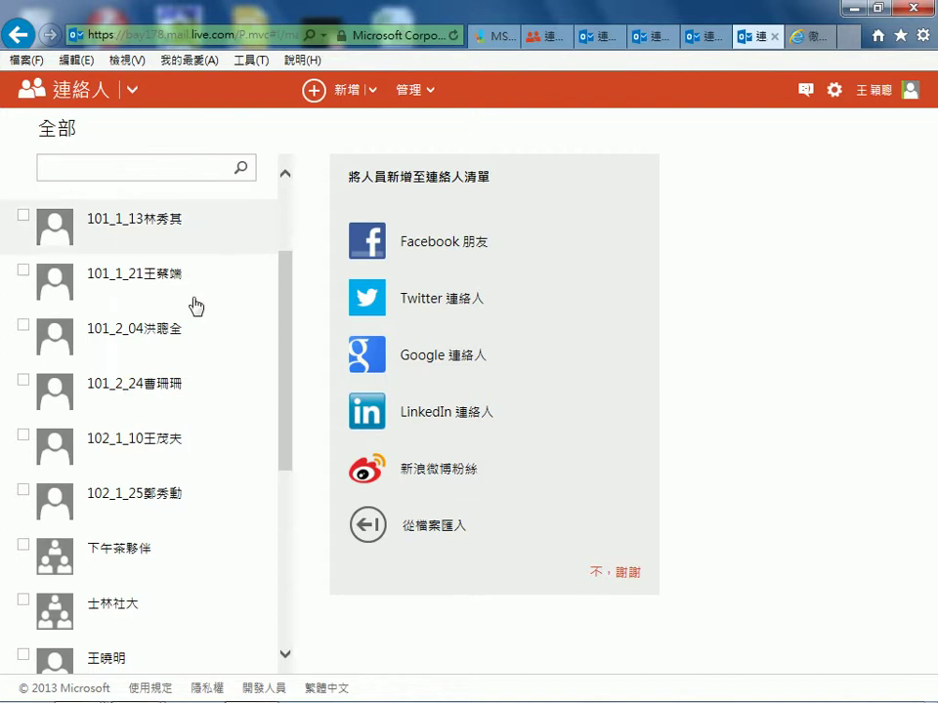
scroll(222, 294, up, 2)
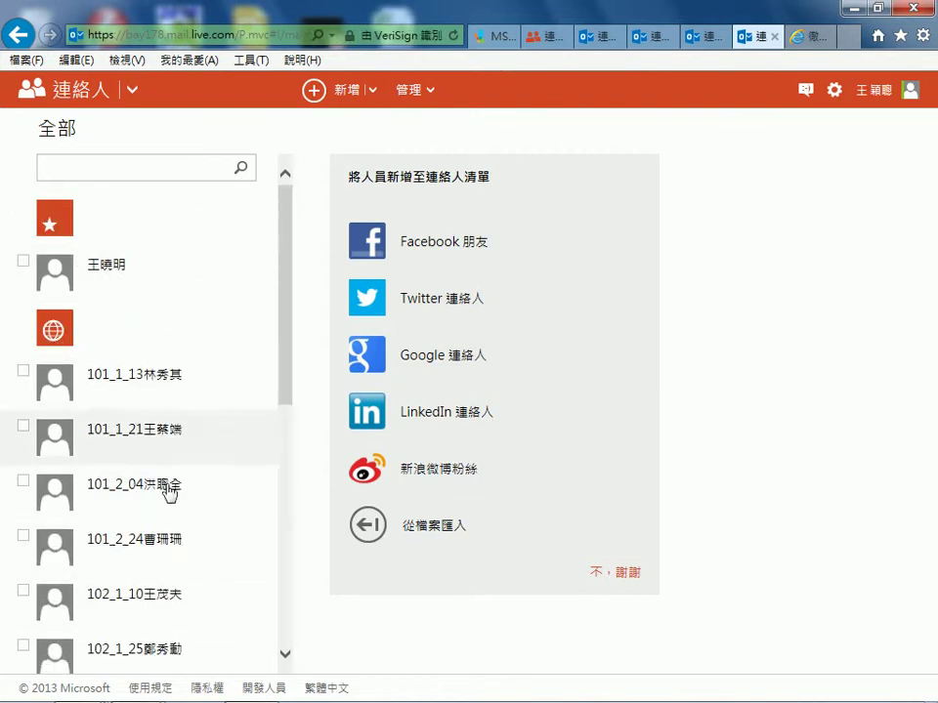
Select the first three imported contacts, whose names start with 101_1_13, 101_1_21 and 101_2_04, and minimize the browser
click(22, 371)
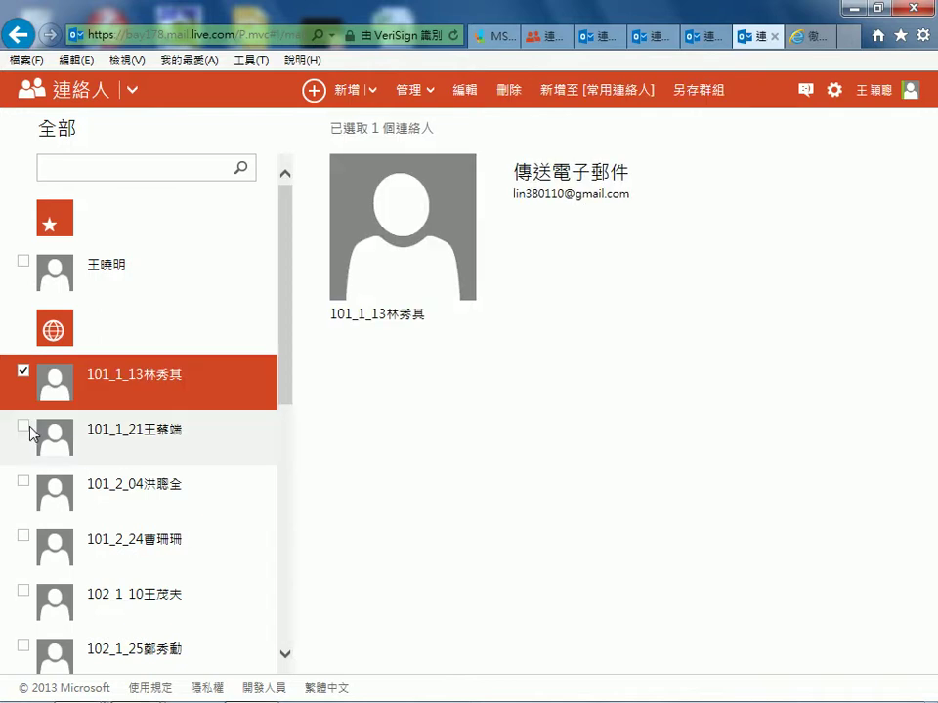
click(23, 426)
click(23, 482)
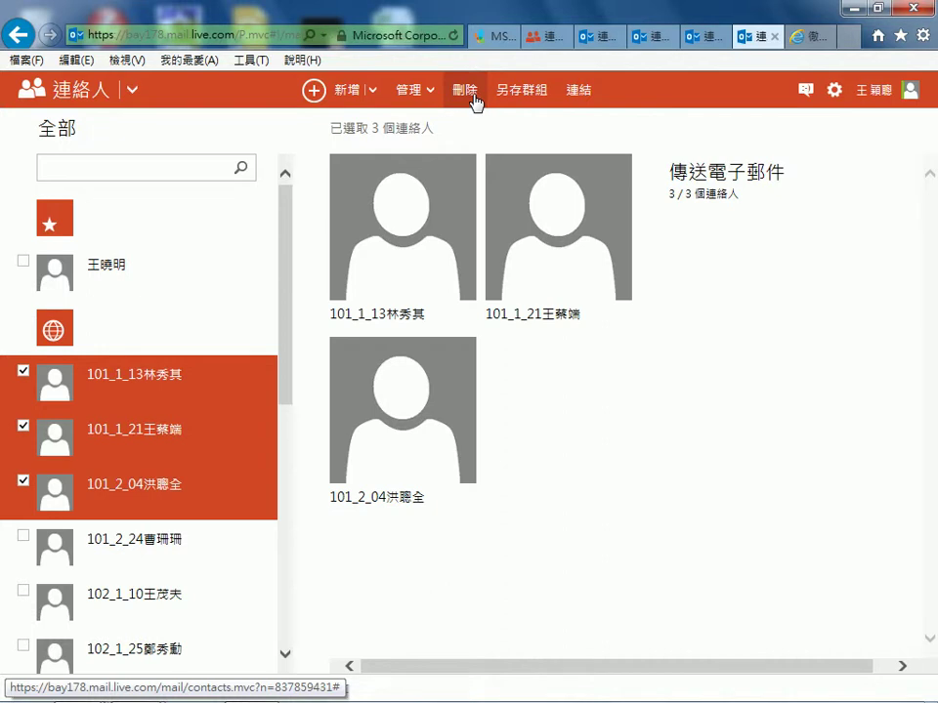
click(852, 8)
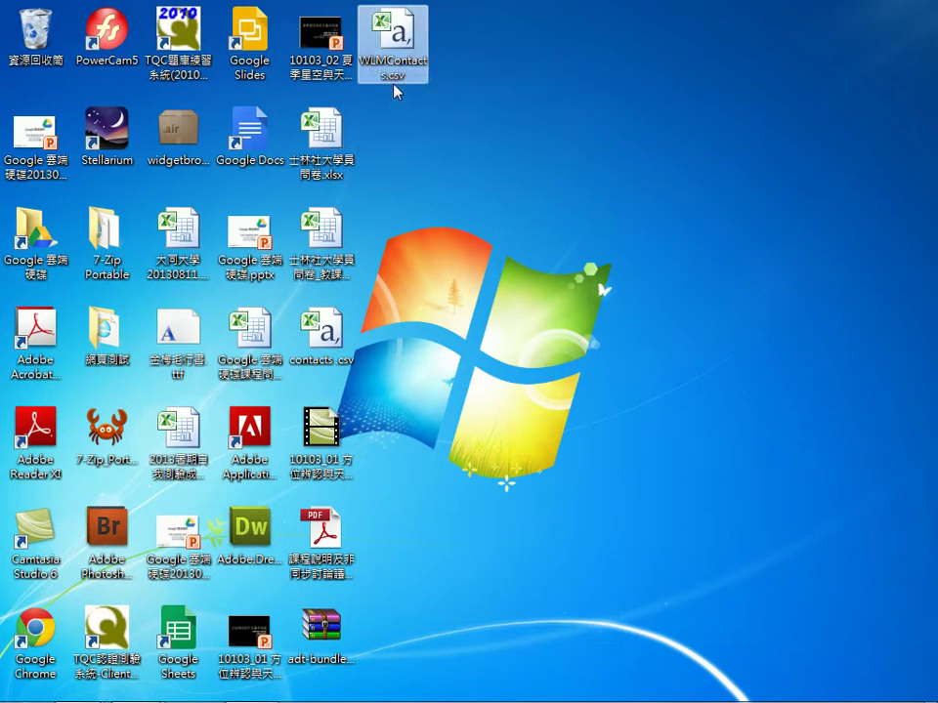
Open WLMContacts.csv from the desktop in Notepad (記事本) once more
double_click(396, 32)
right_click(397, 32)
mouse_move(540, 151)
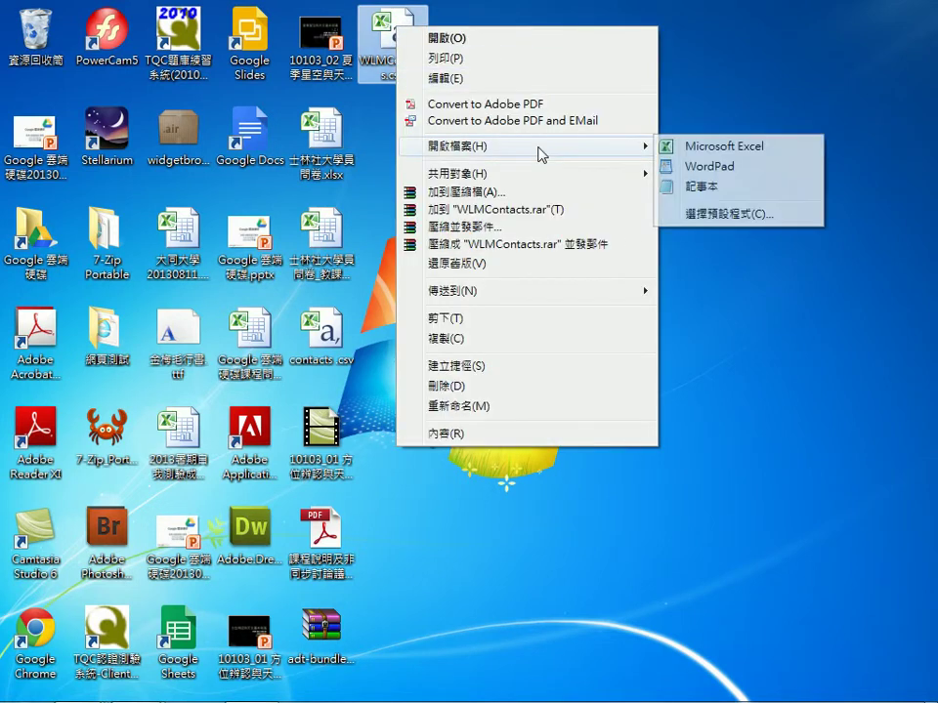
click(716, 189)
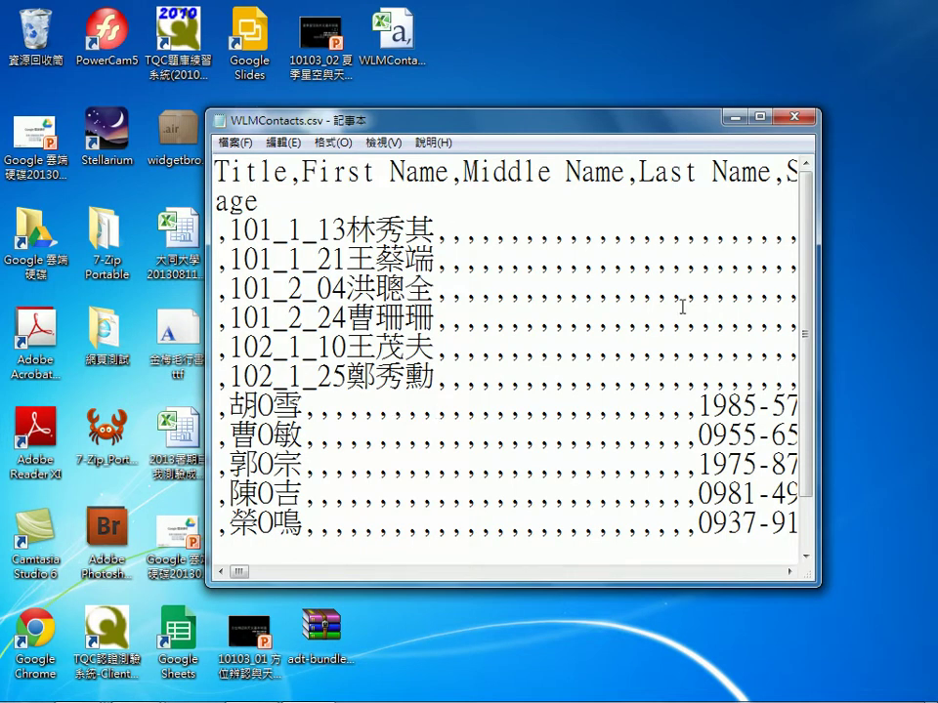
Review the encoding choices offered when saving WLMContacts.csv under a new name, and leave without saving
click(233, 146)
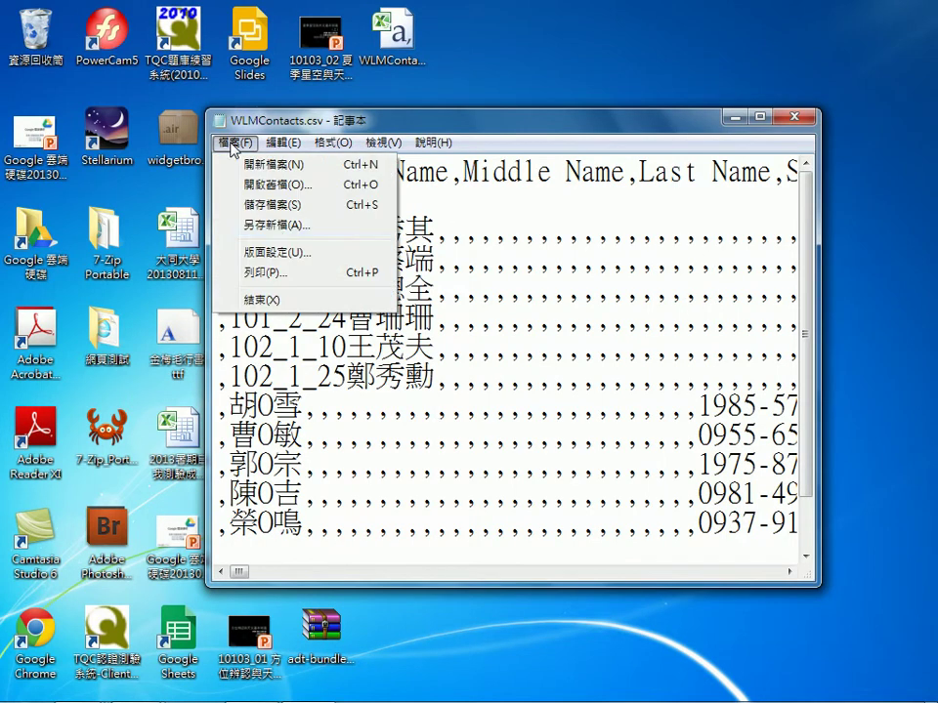
click(277, 227)
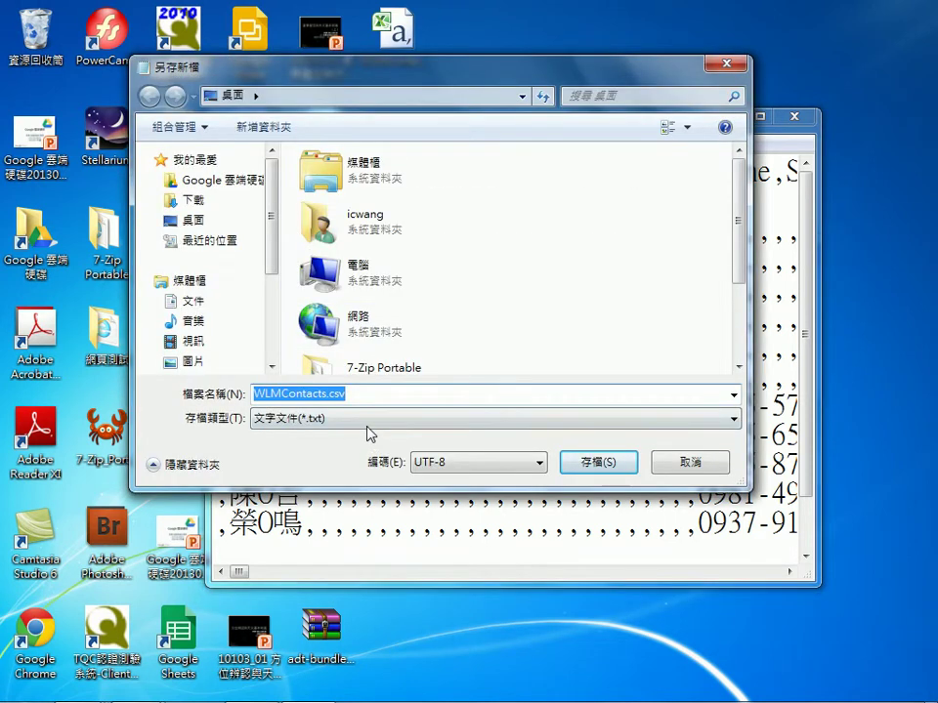
click(463, 465)
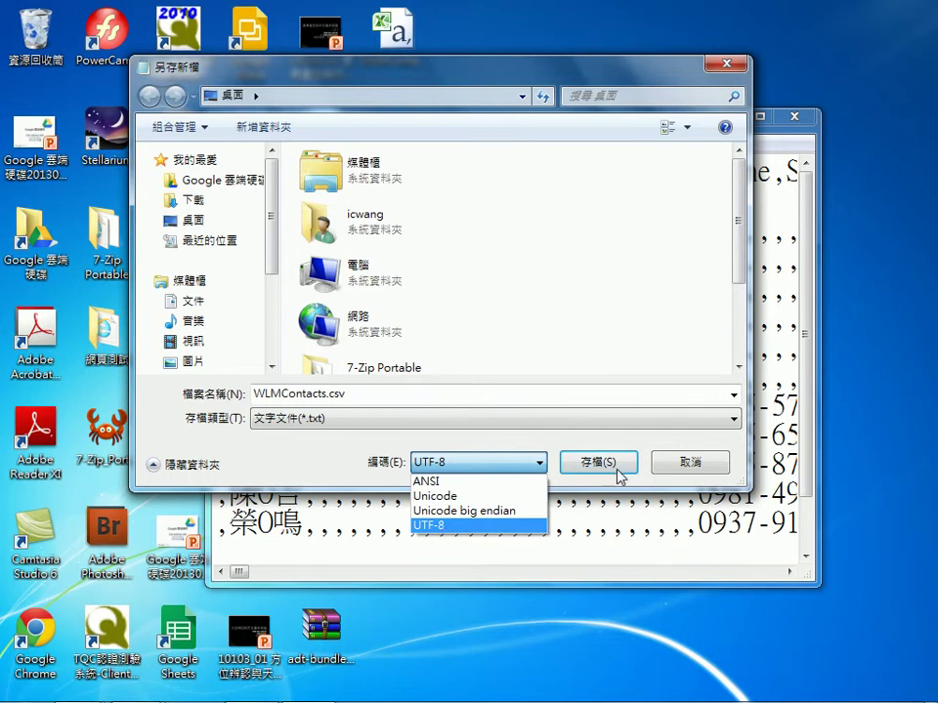
click(682, 469)
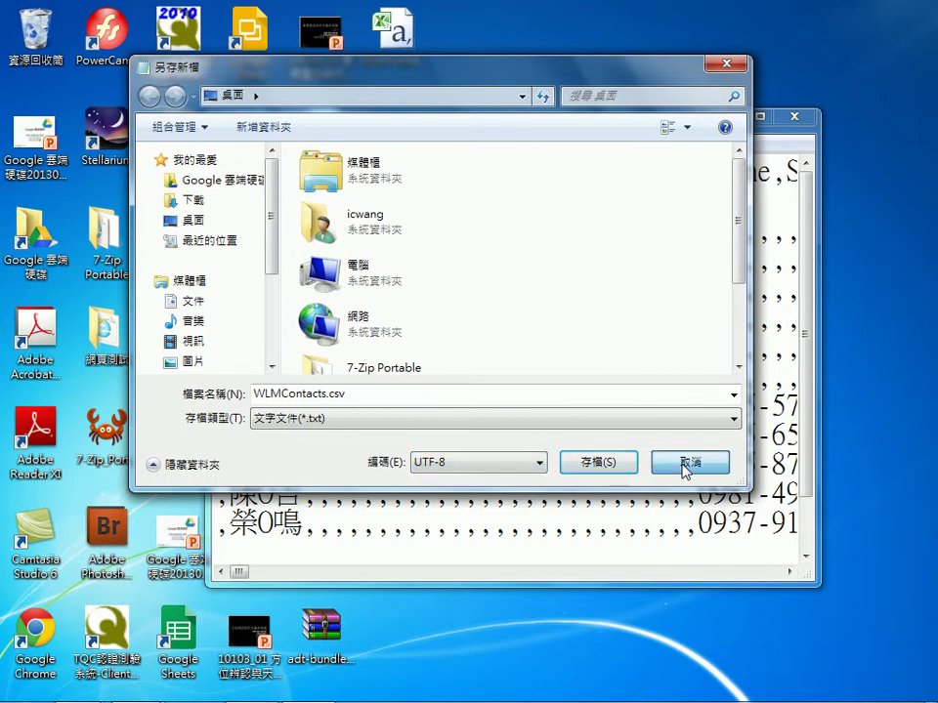
click(683, 467)
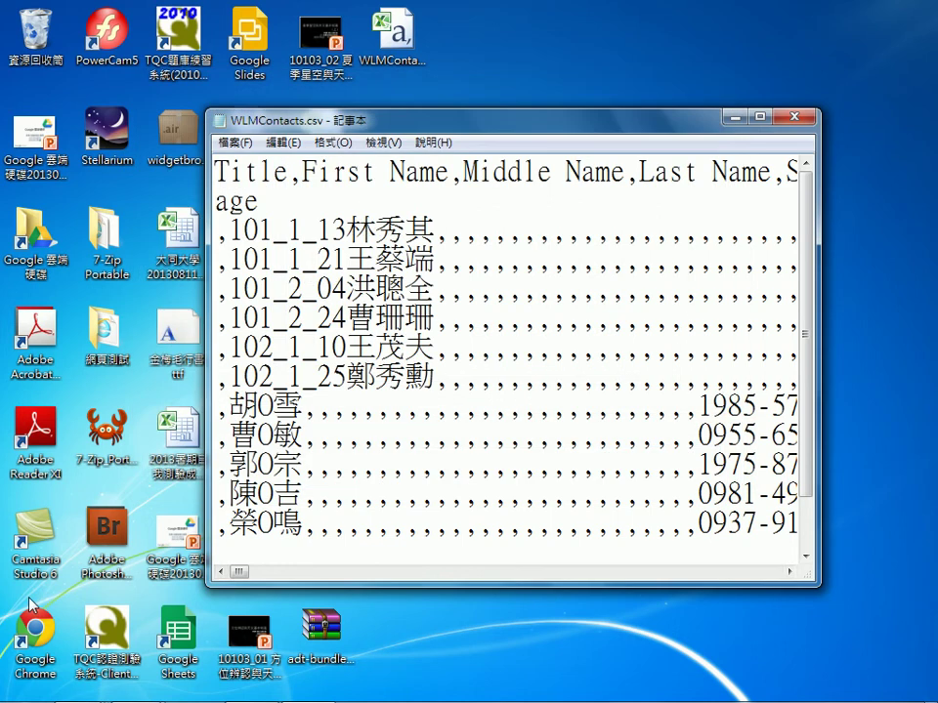